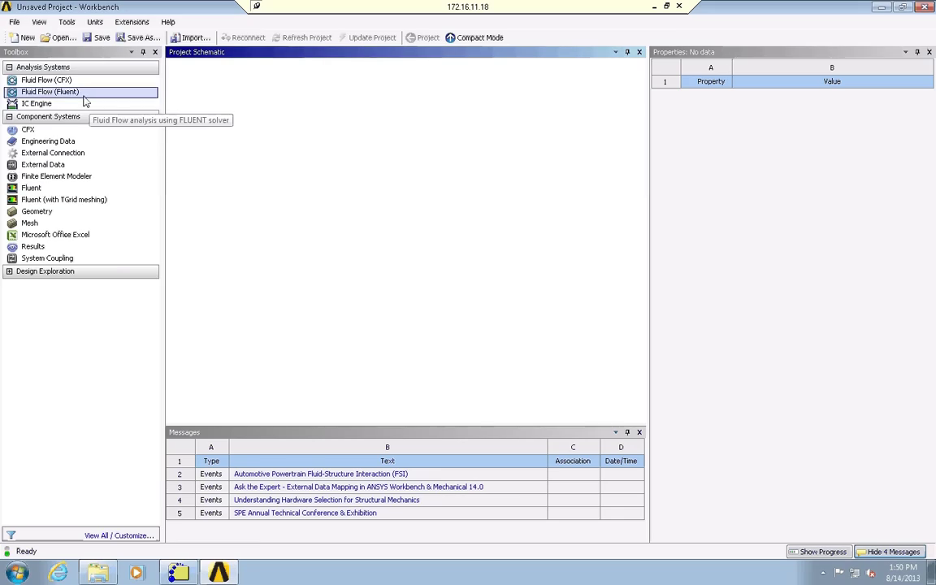
- Add a Fluid Flow (Fluent) analysis system to the project schematic and set its geometry analysis type to 2D
drag(59, 93, 242, 111)
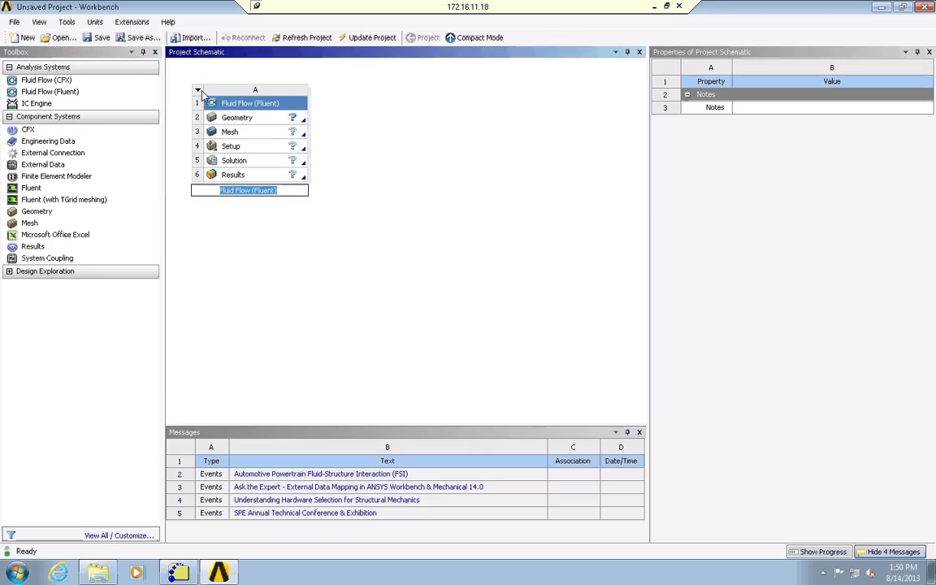
click(250, 123)
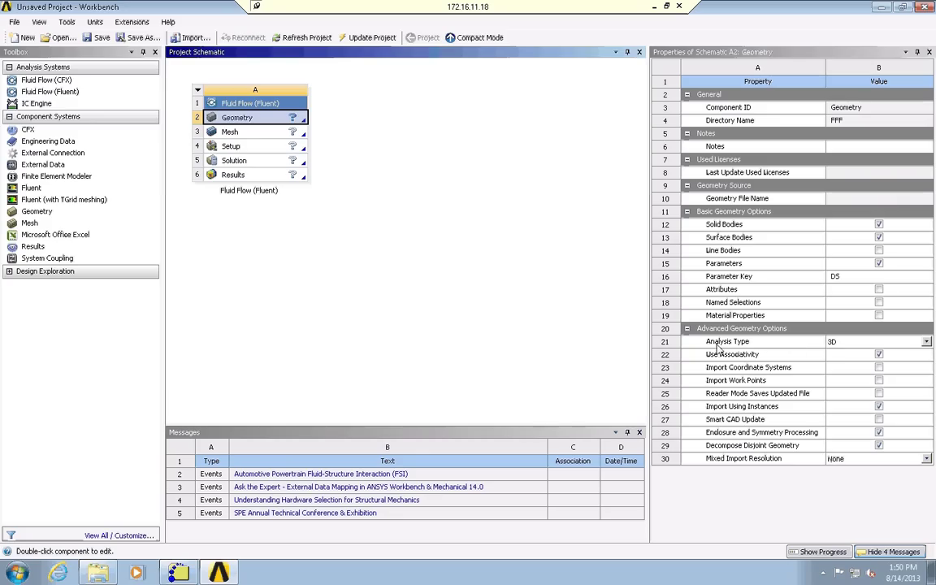
click(891, 344)
click(877, 362)
- Create a new geometry for the Fluent system in DesignModeler with millimeter as the length unit
click(251, 119)
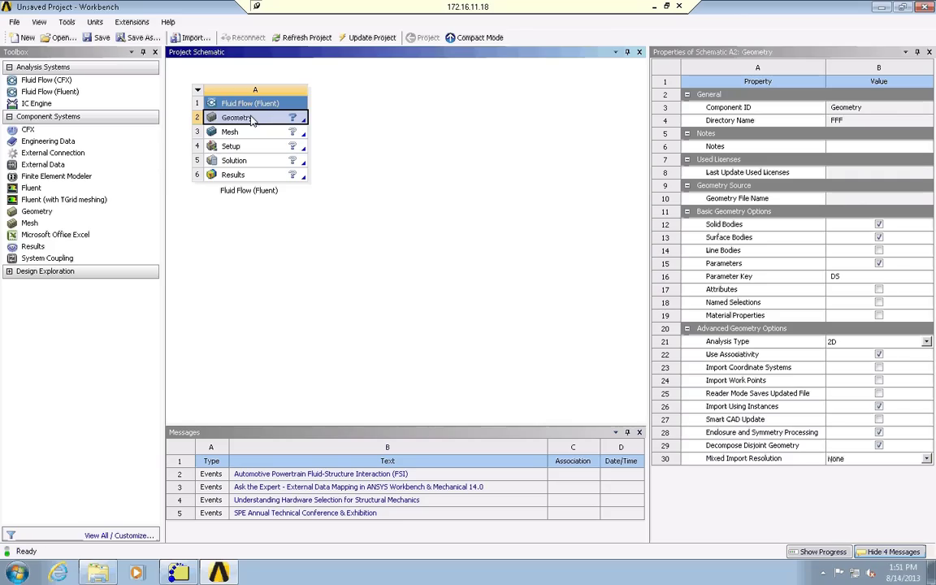
right_click(252, 119)
click(273, 125)
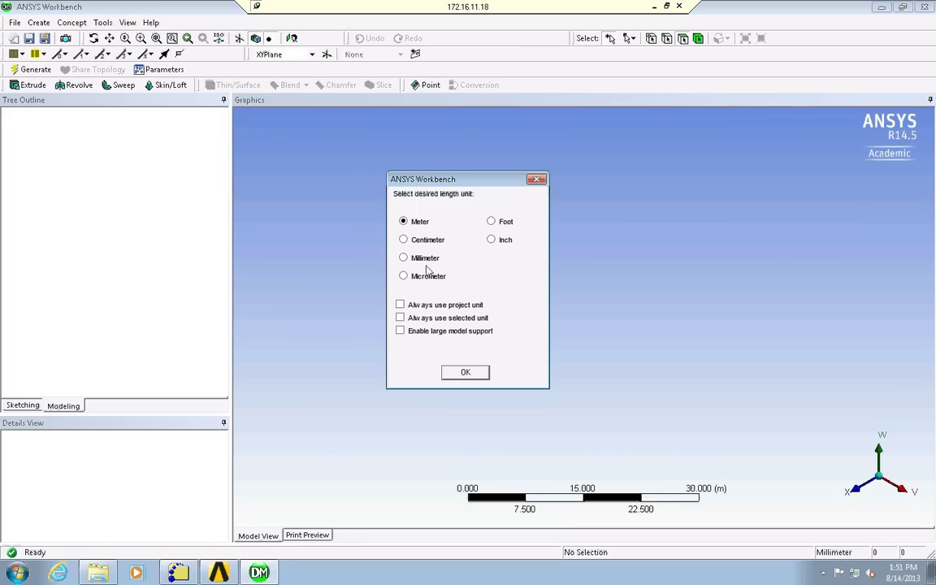
click(424, 258)
click(465, 372)
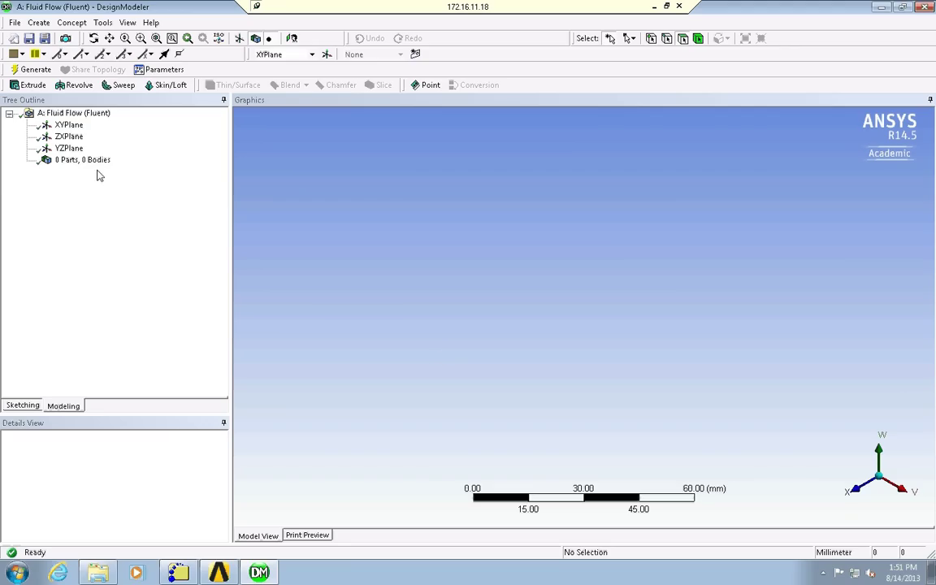
- View the XYPlane face-on and create a new sketch on it
click(69, 125)
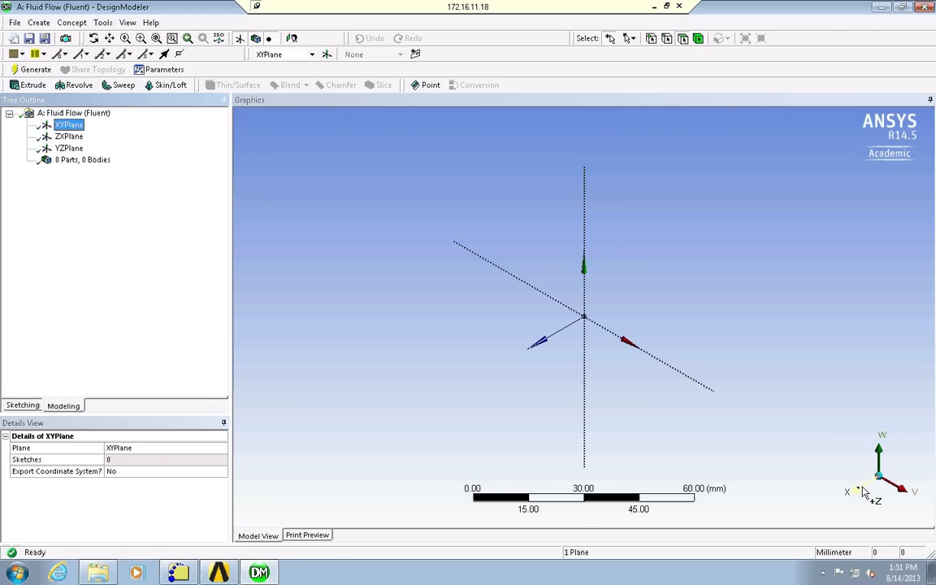
click(865, 493)
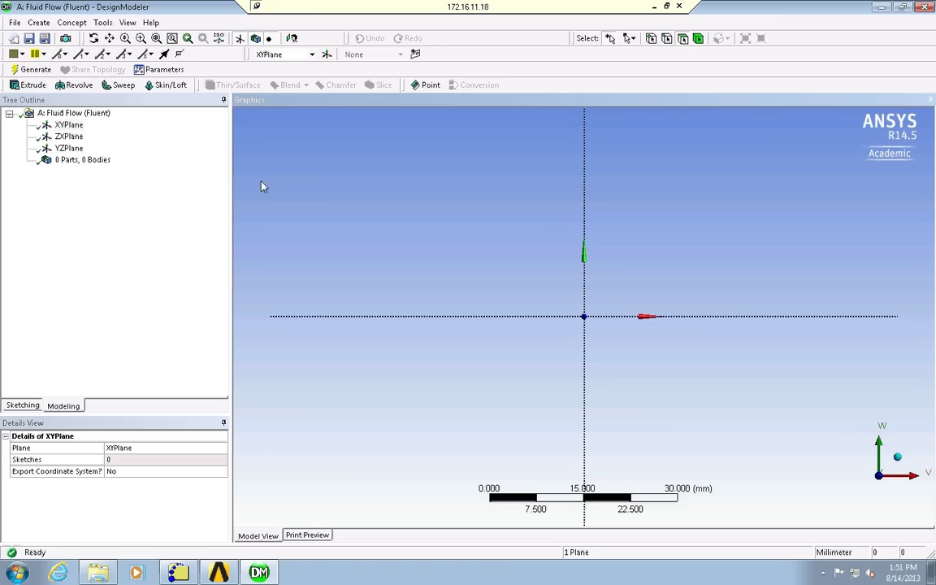
click(69, 125)
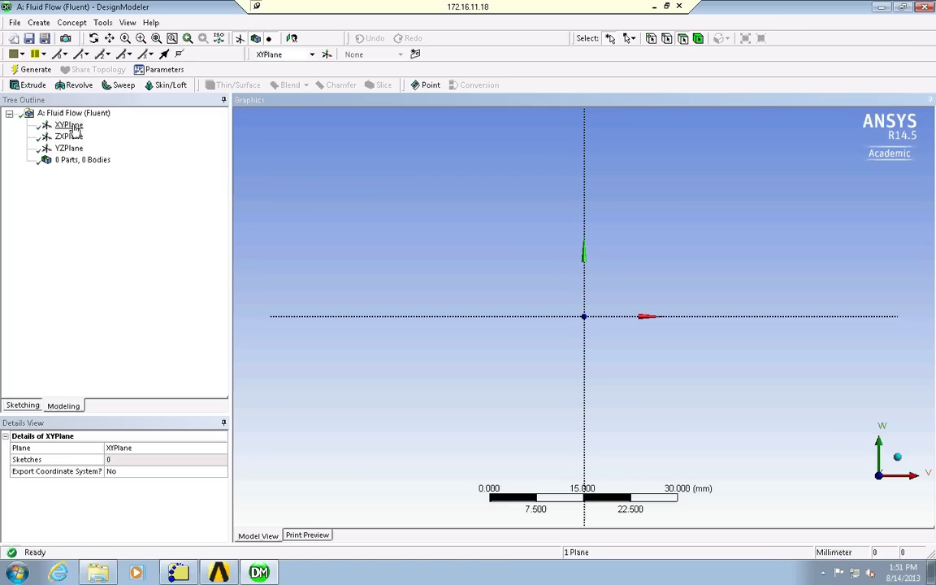
click(417, 57)
click(88, 138)
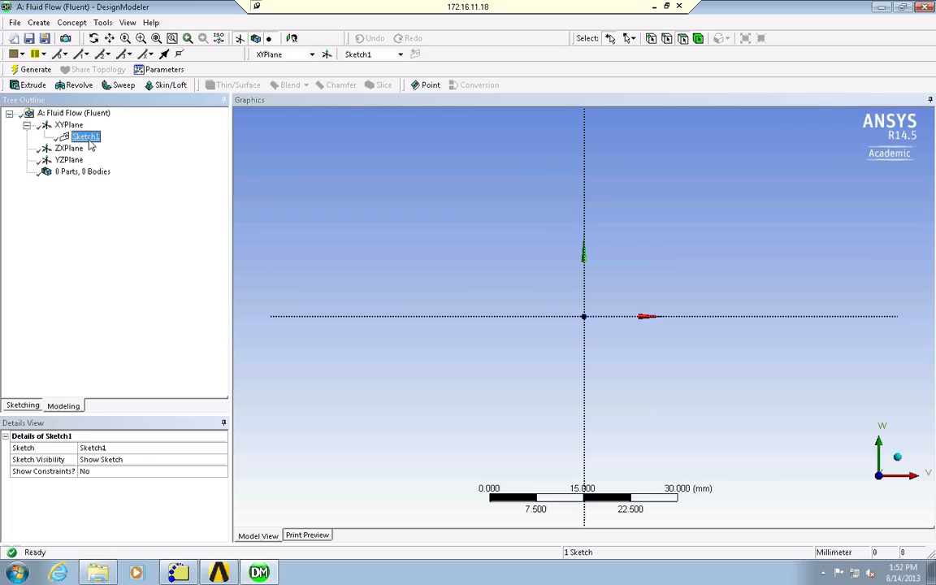
- Turn on grid snapping for the sketch and review the major spacing, minor steps and snaps per minor settings
click(22, 406)
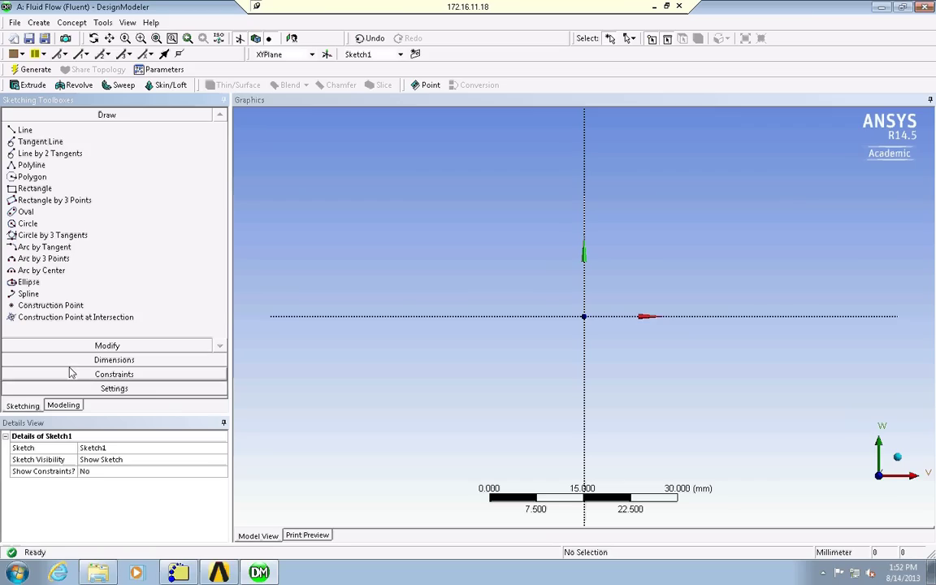
click(44, 188)
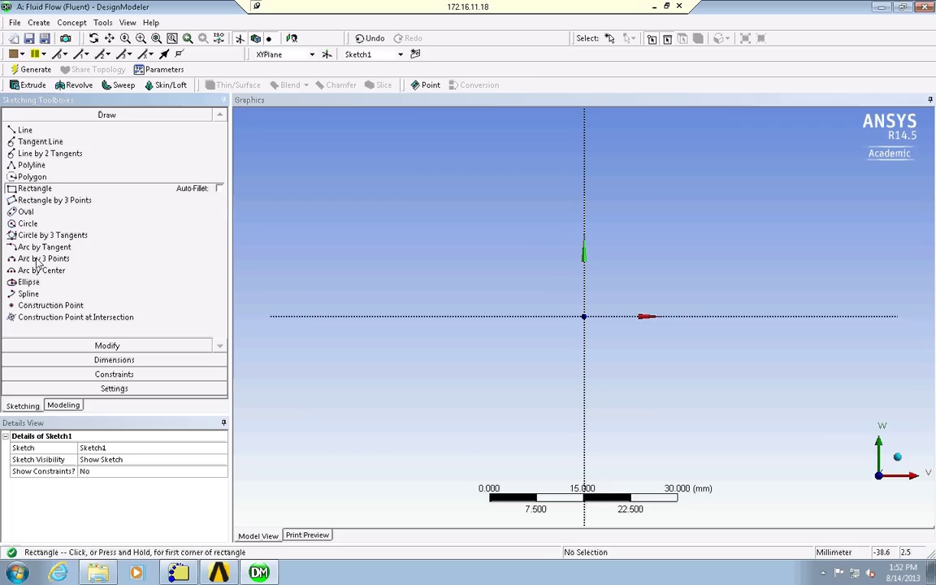
click(106, 389)
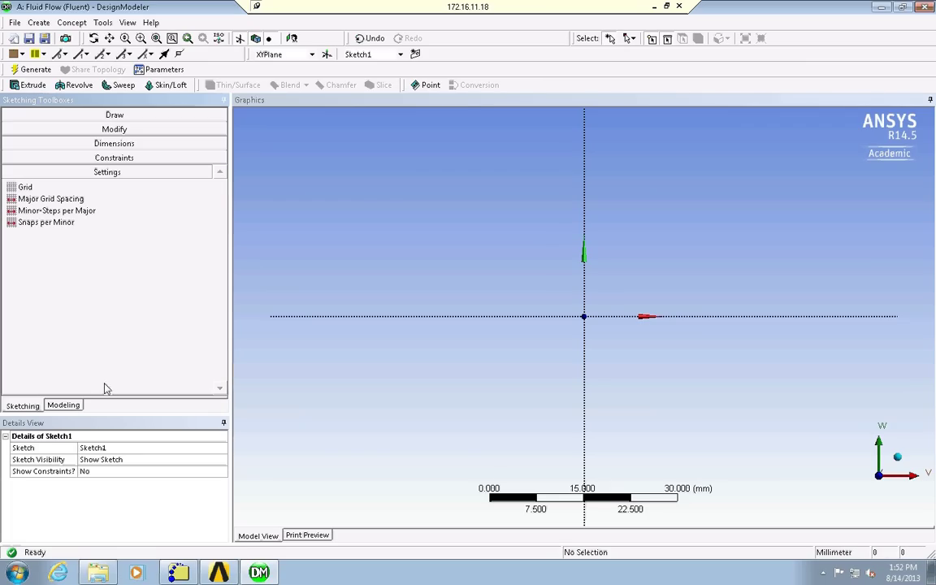
click(25, 187)
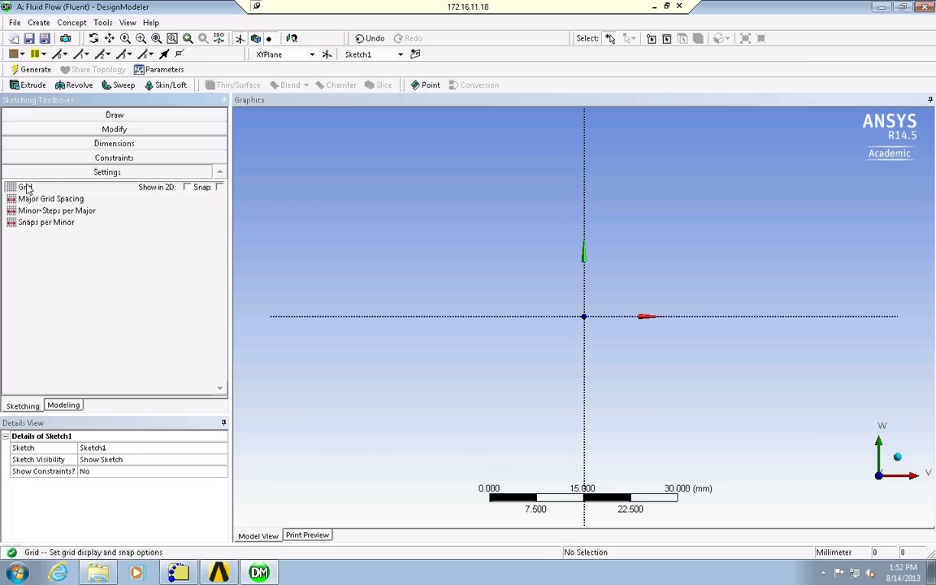
click(220, 187)
click(65, 200)
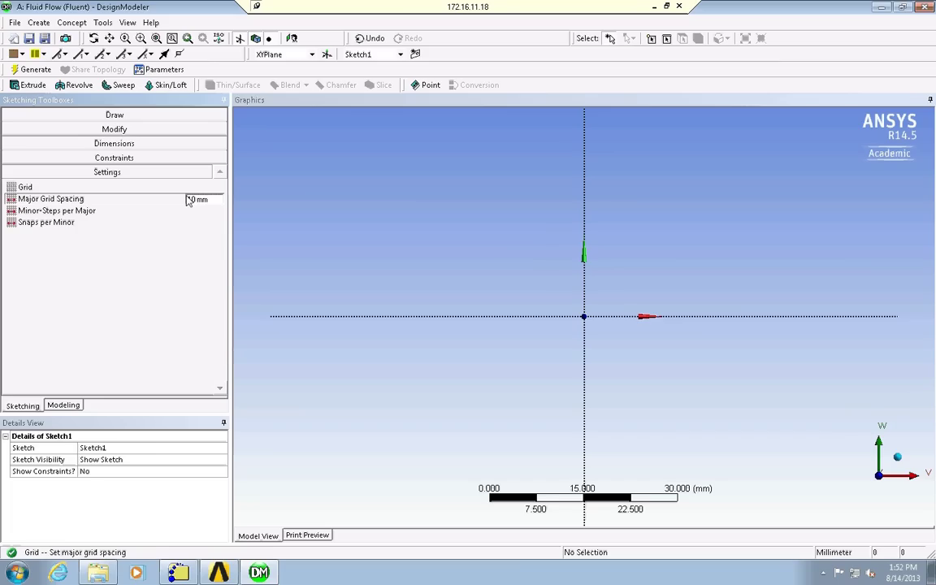
click(74, 213)
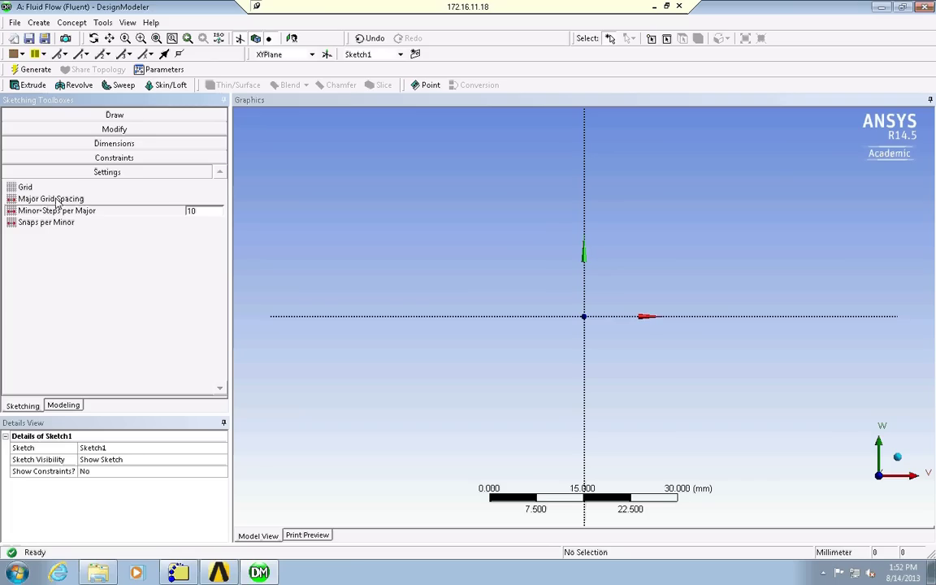
click(57, 200)
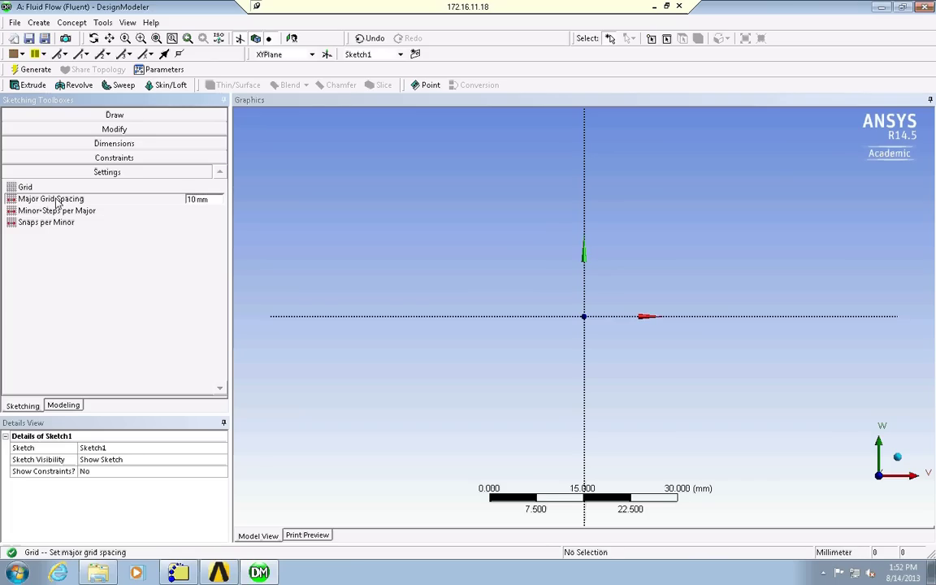
click(196, 199)
click(46, 222)
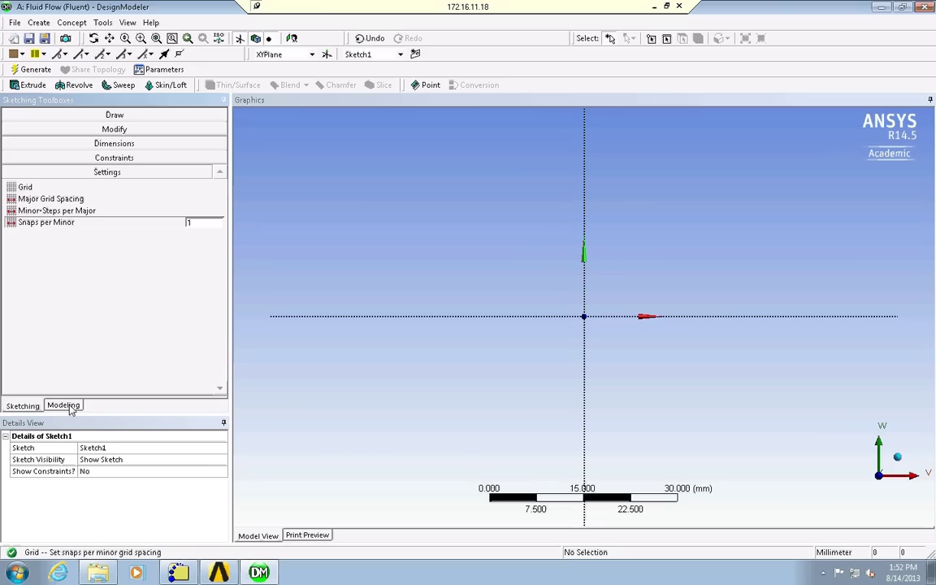
- Sketch a rectangle about 11 mm by 2 mm with its first corner at the origin and the opposite corner in the positive quadrant
click(96, 114)
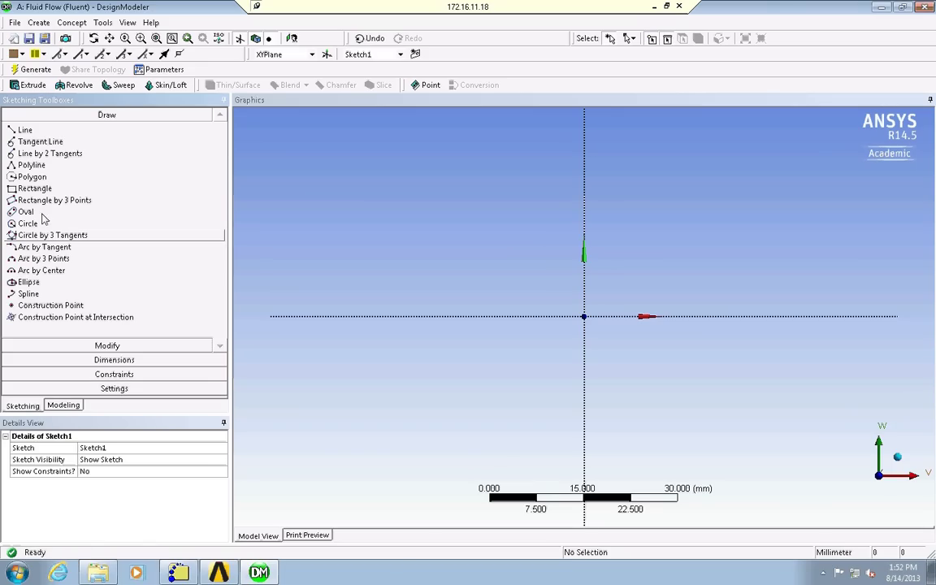
click(36, 188)
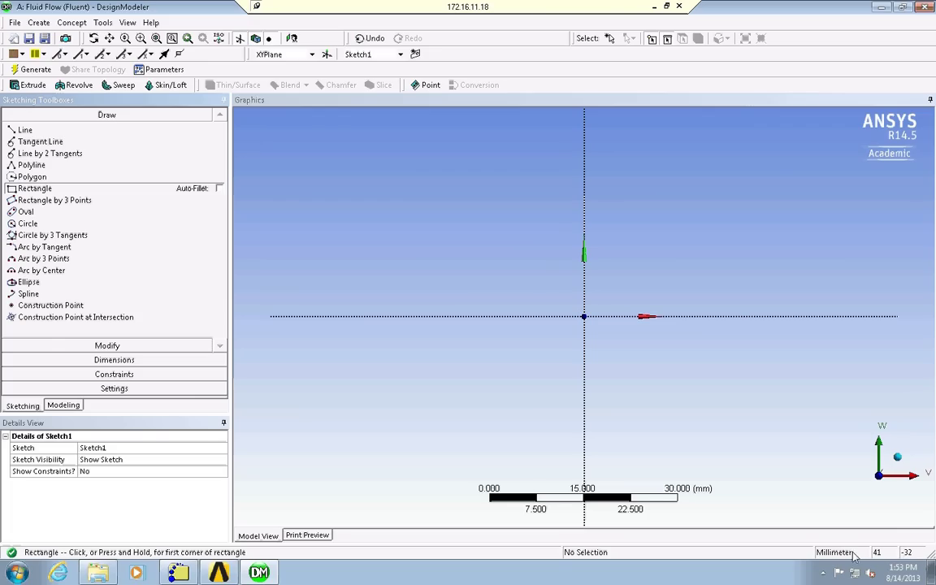
click(585, 316)
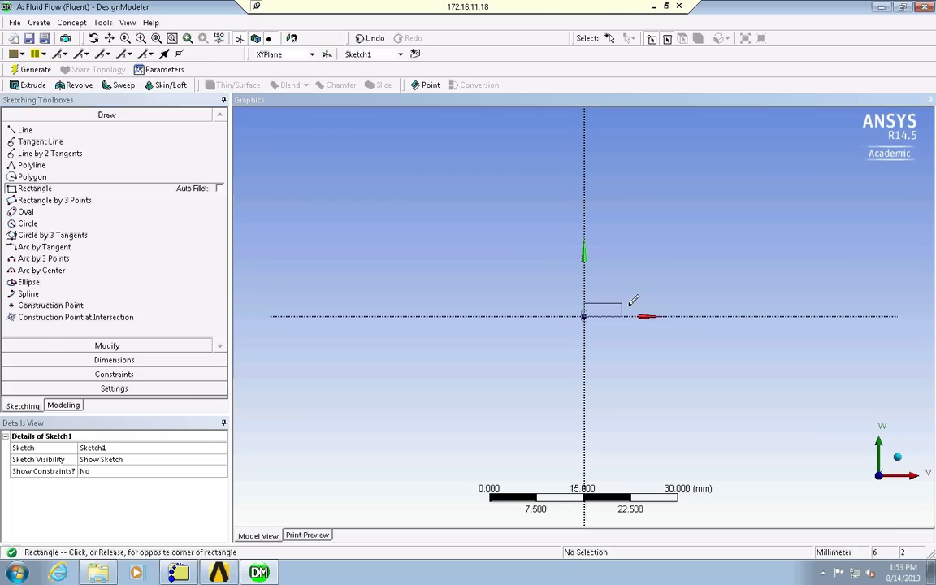
click(655, 305)
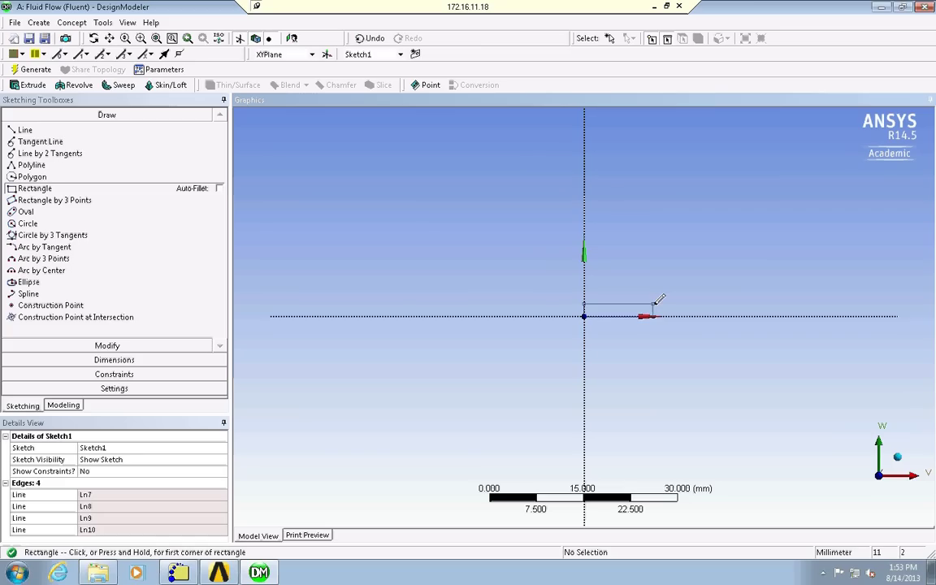
- Add general dimensions to the rectangle's vertical edge at the origin and its upper horizontal edge
click(156, 39)
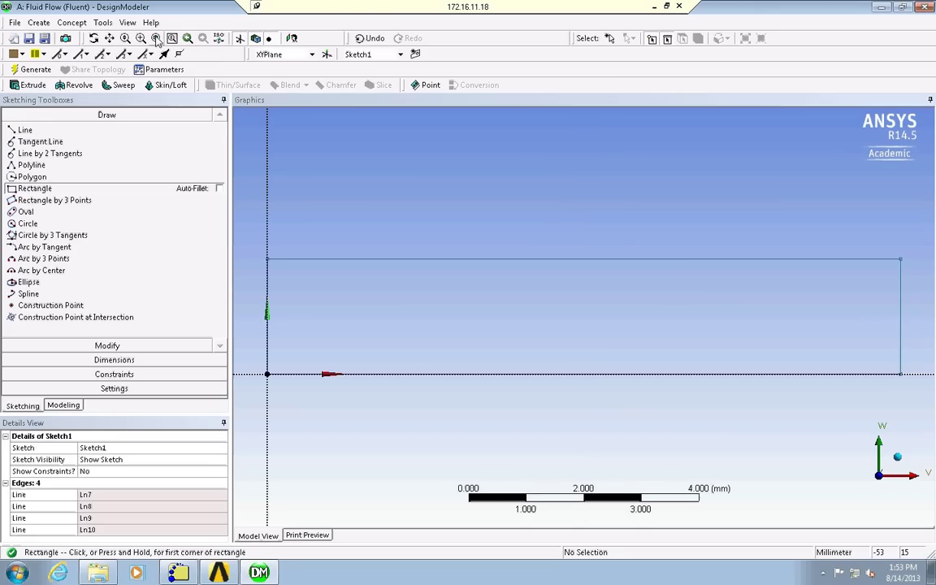
click(127, 358)
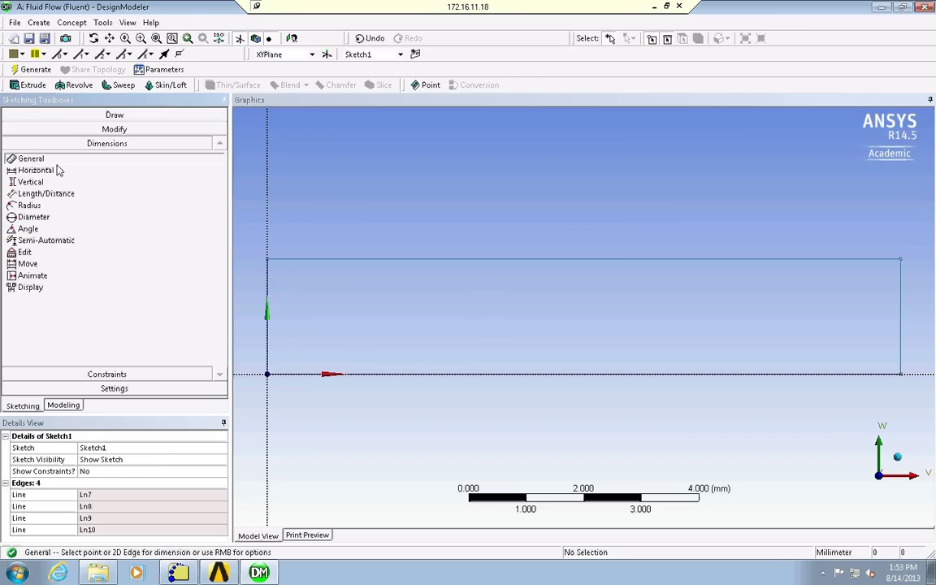
click(268, 304)
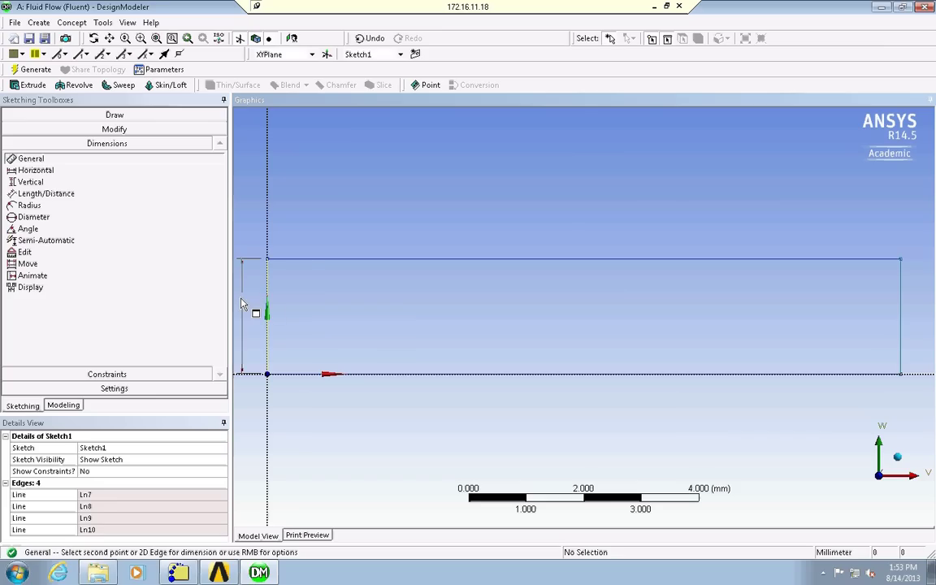
click(242, 303)
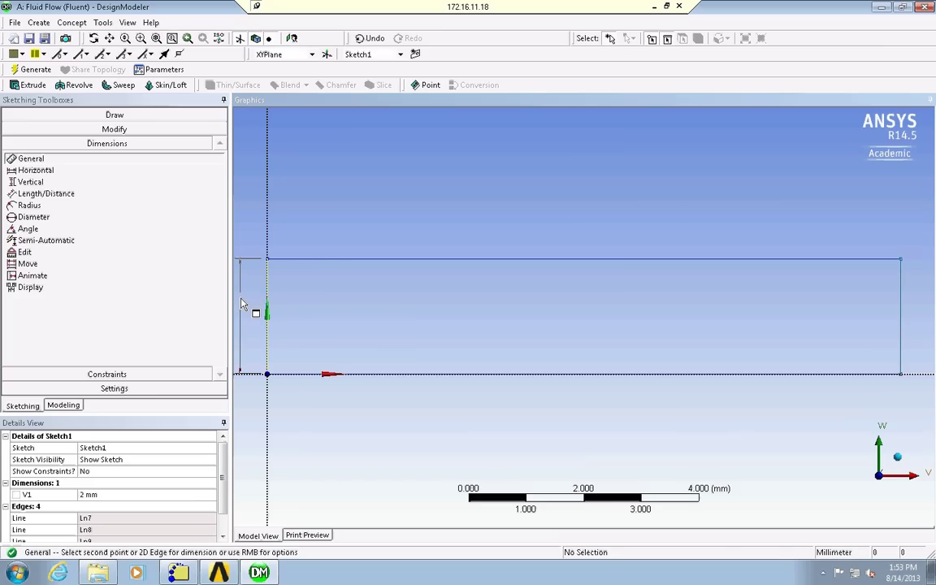
click(311, 260)
click(310, 218)
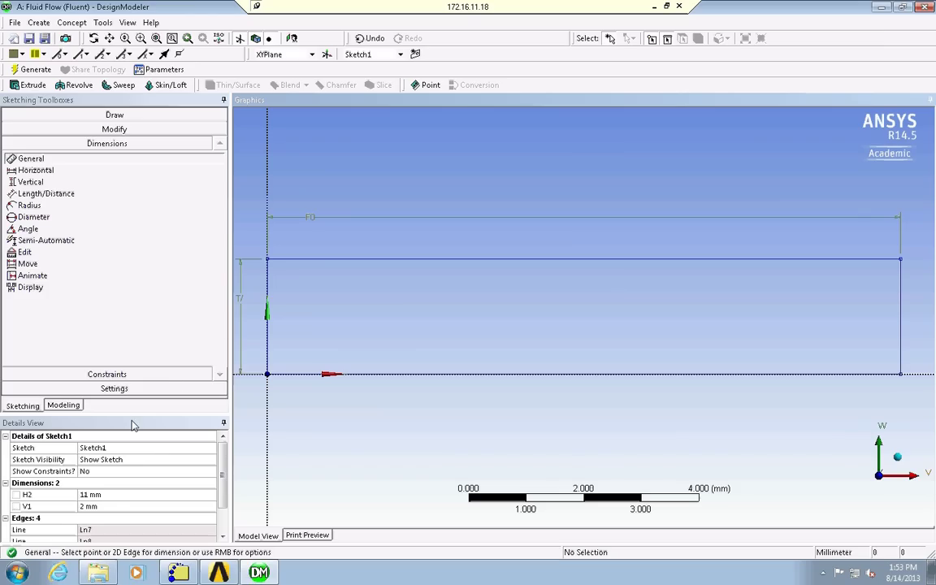
- Set the rectangle's horizontal dimension to 7 mm and its vertical dimension to 0.7 mm
click(119, 494)
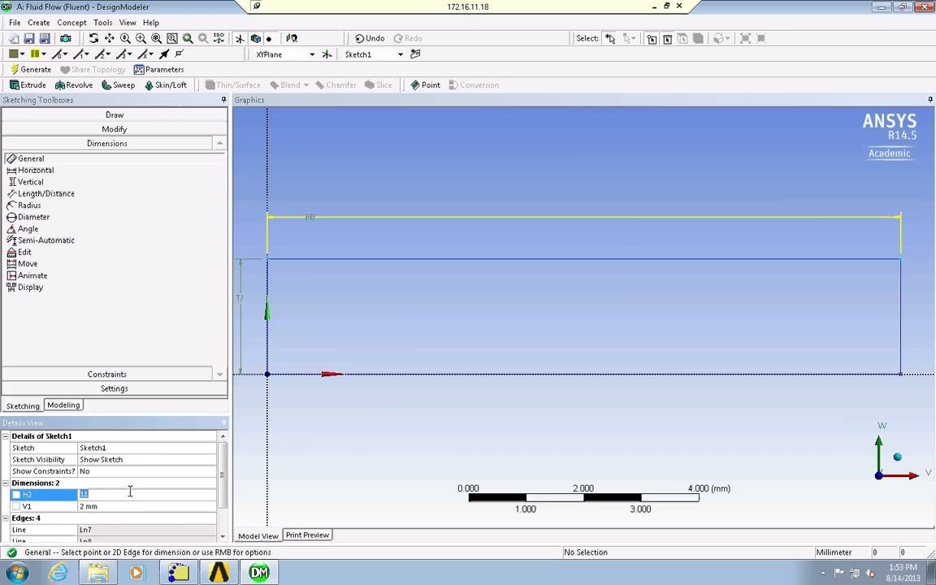
text(7)
key(Return)
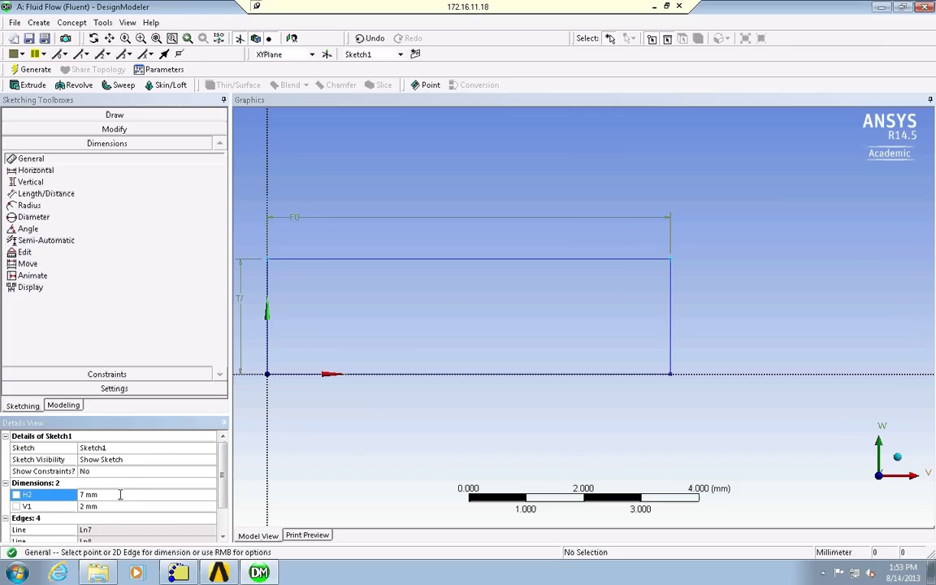
click(103, 508)
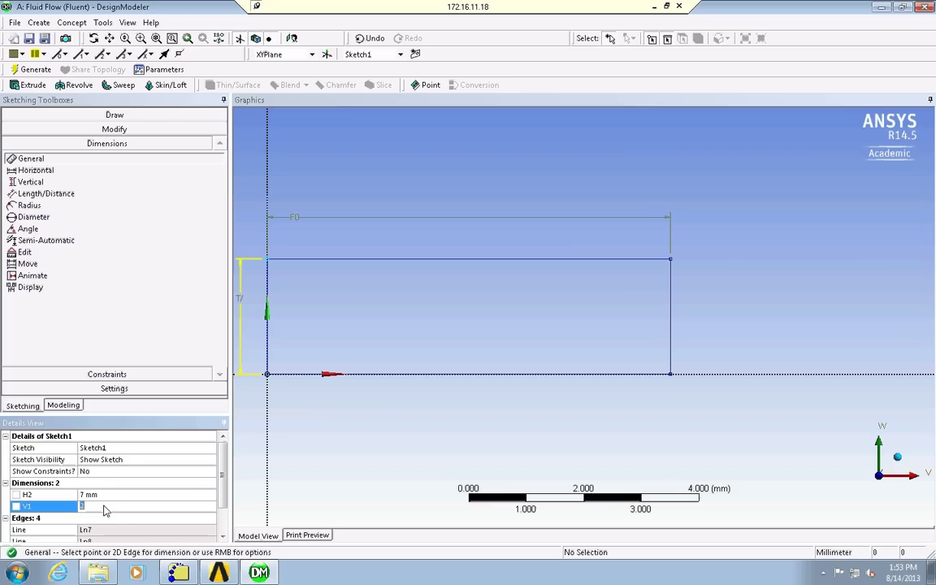
text(0.7)
key(Return)
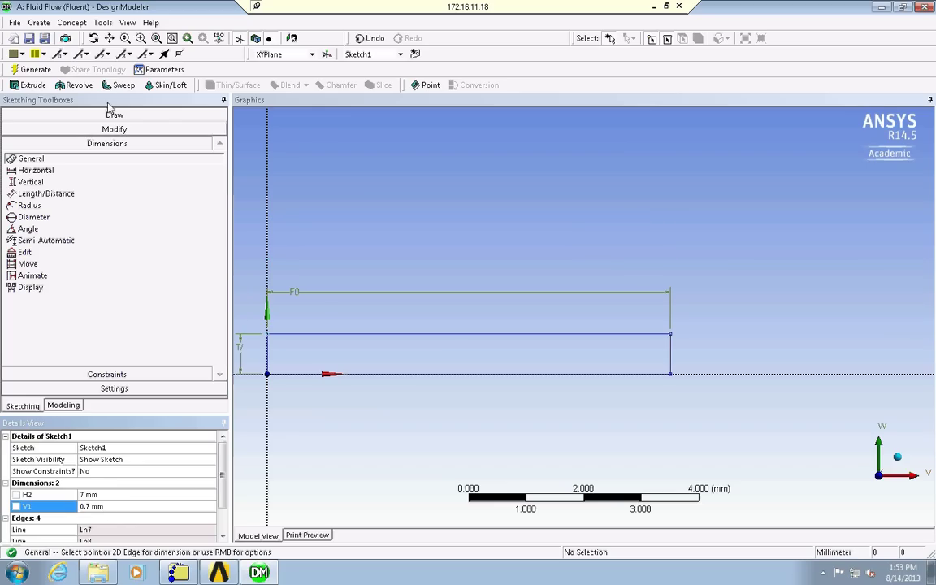
click(157, 39)
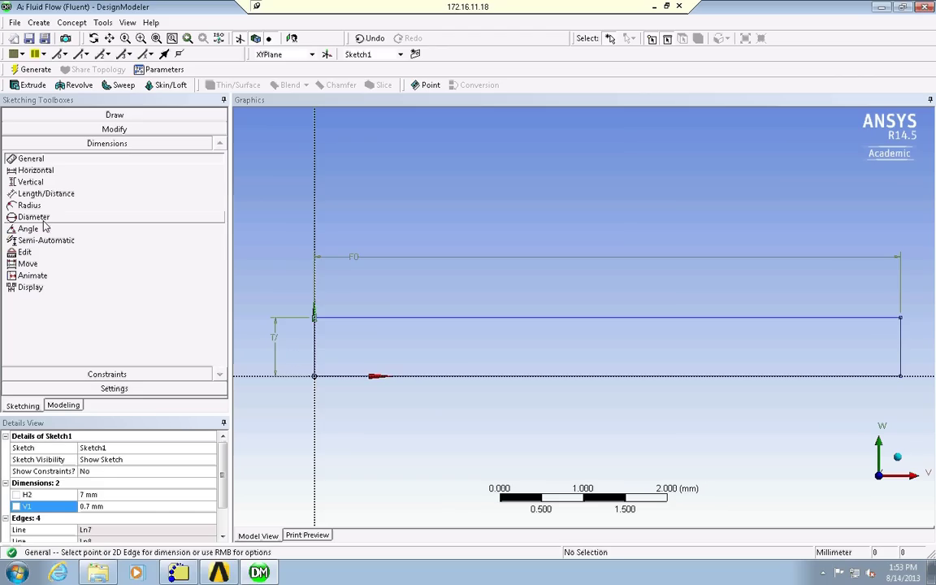
click(110, 116)
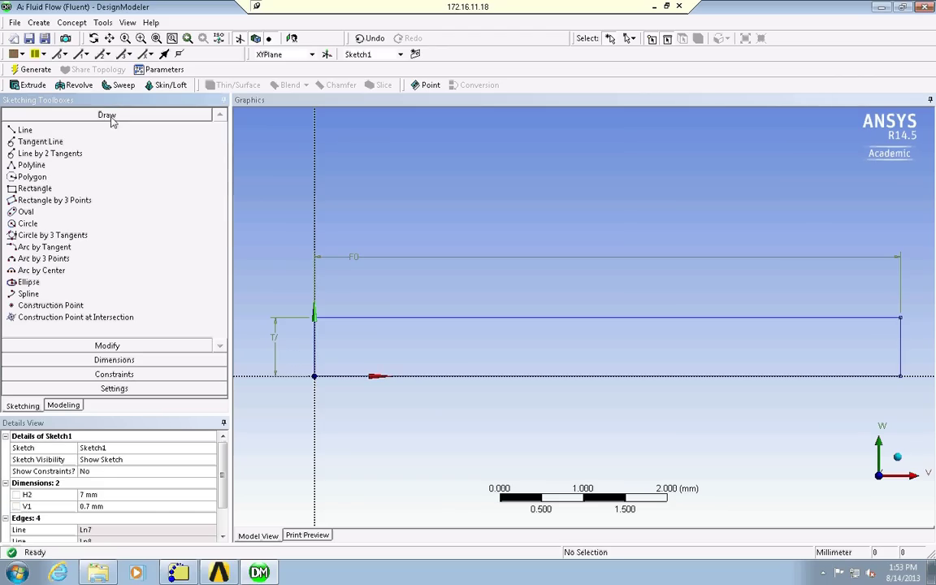
click(28, 224)
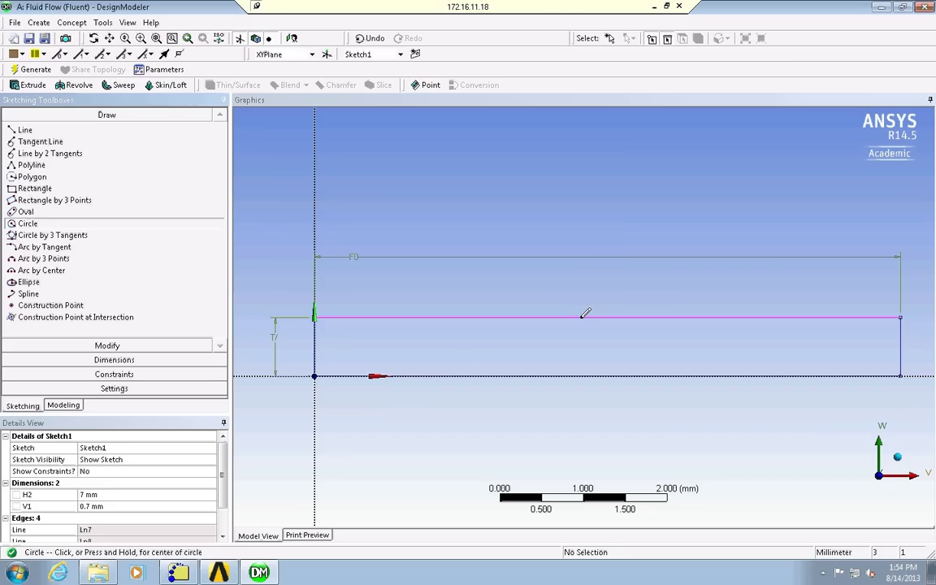
click(585, 316)
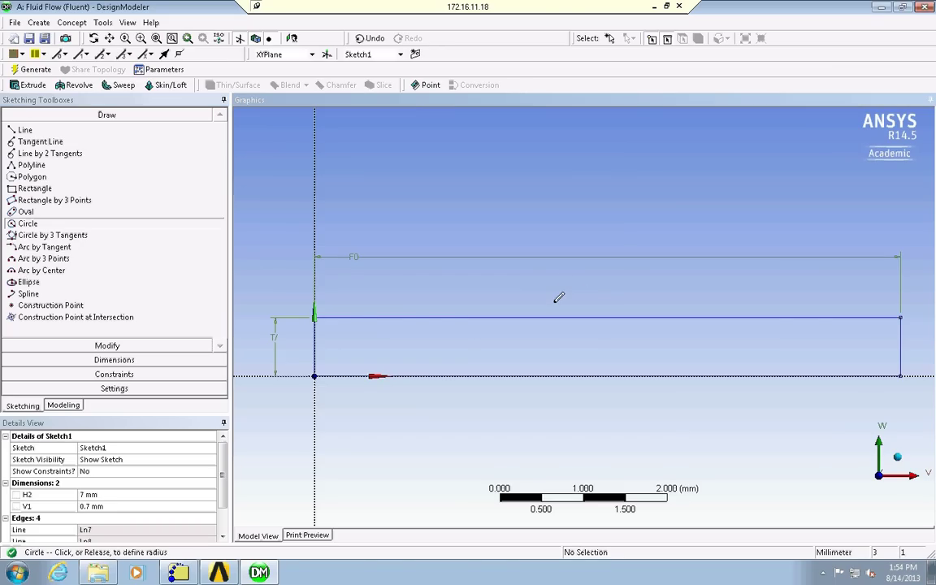
click(565, 292)
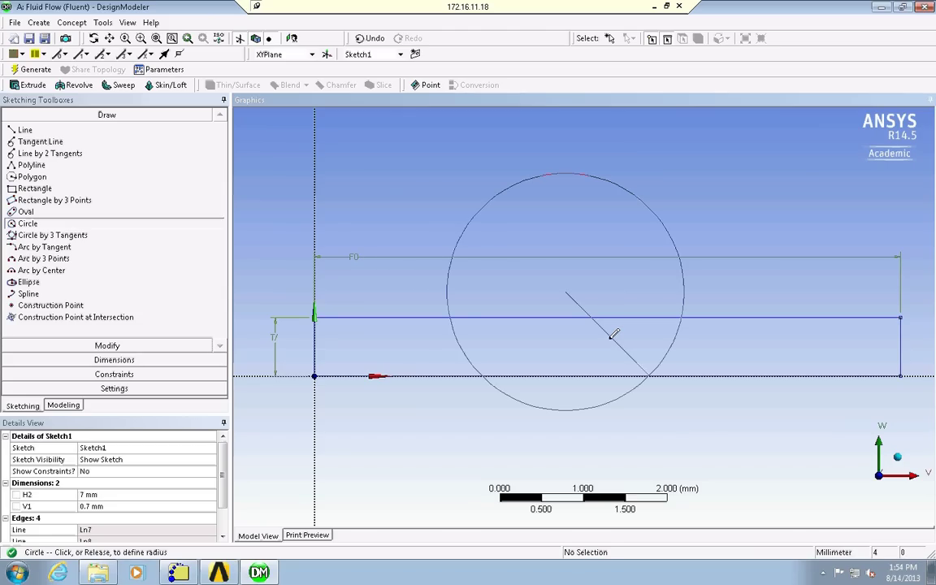
click(603, 330)
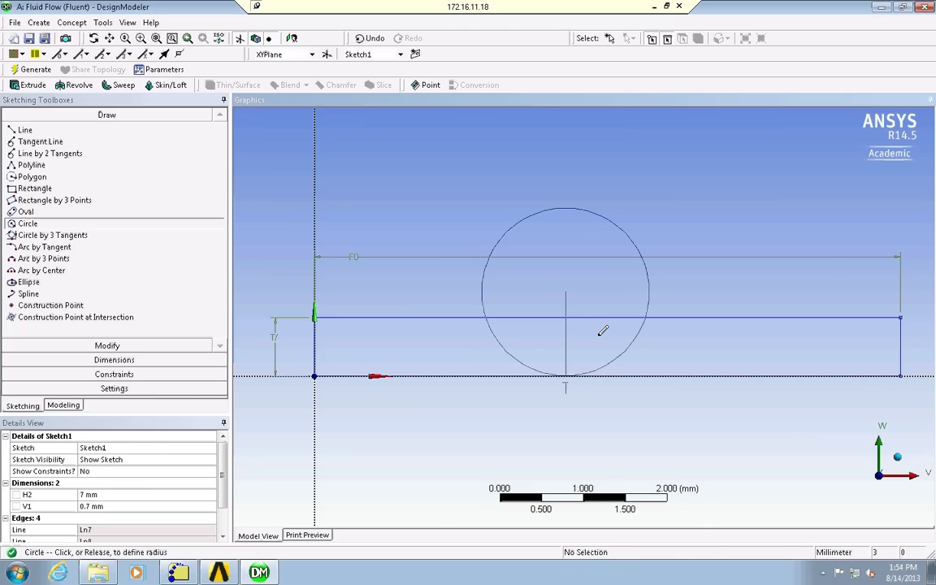
right_click(276, 206)
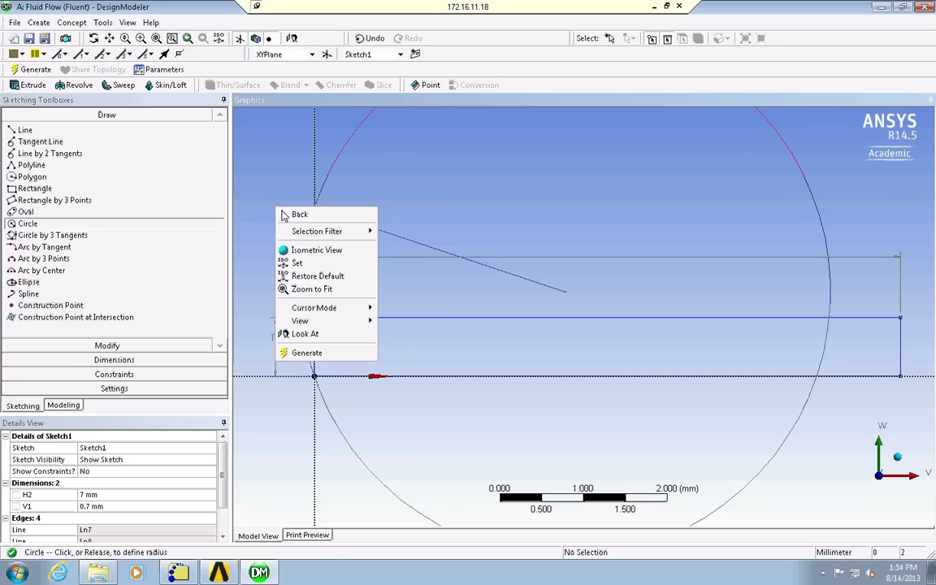
click(297, 213)
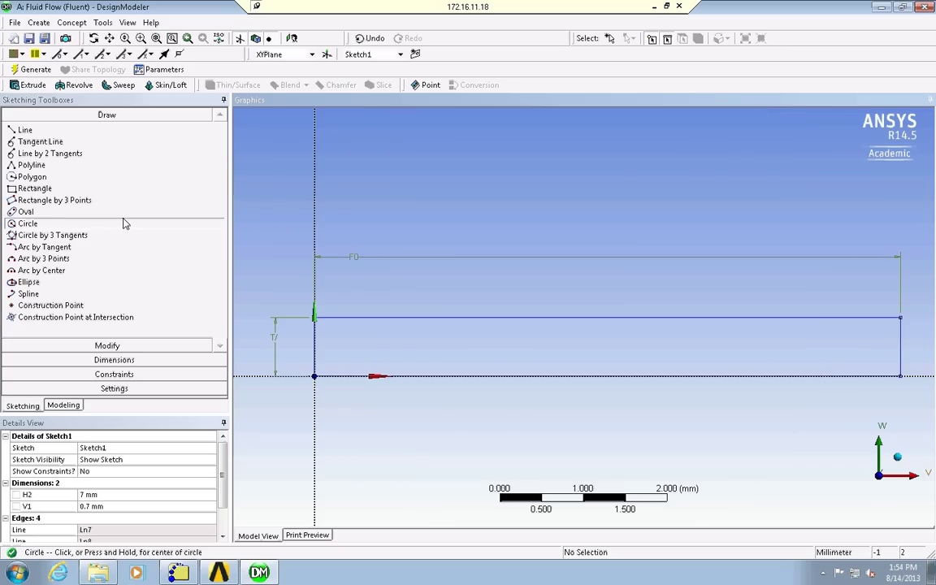
- Show the sketch grid in 2D, set its major spacing to 1 mm, and review the minor steps and snaps settings
click(113, 389)
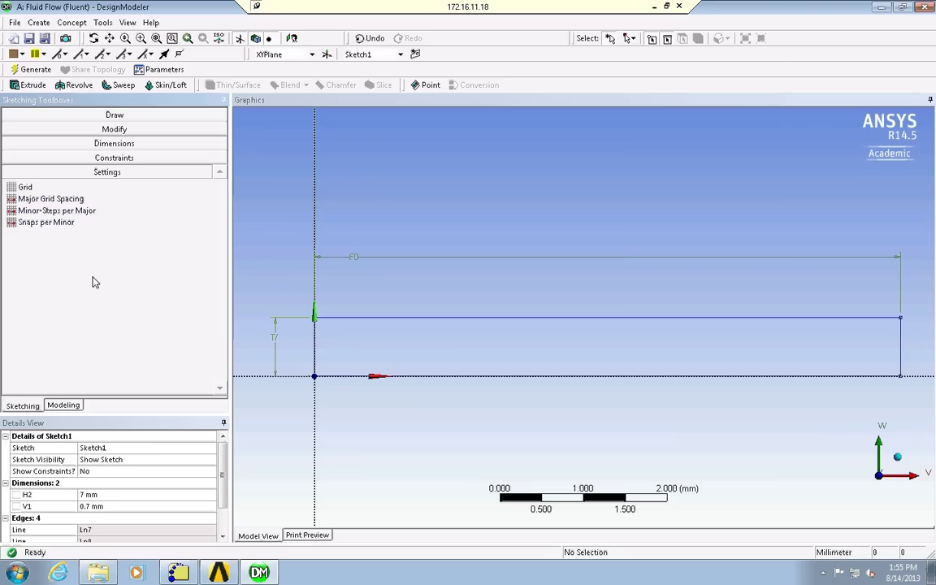
click(34, 190)
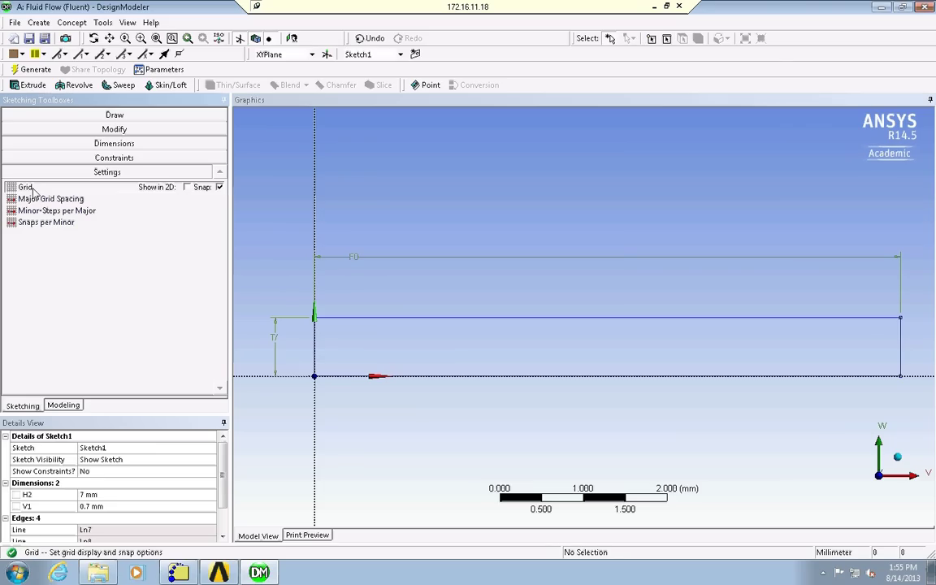
click(187, 188)
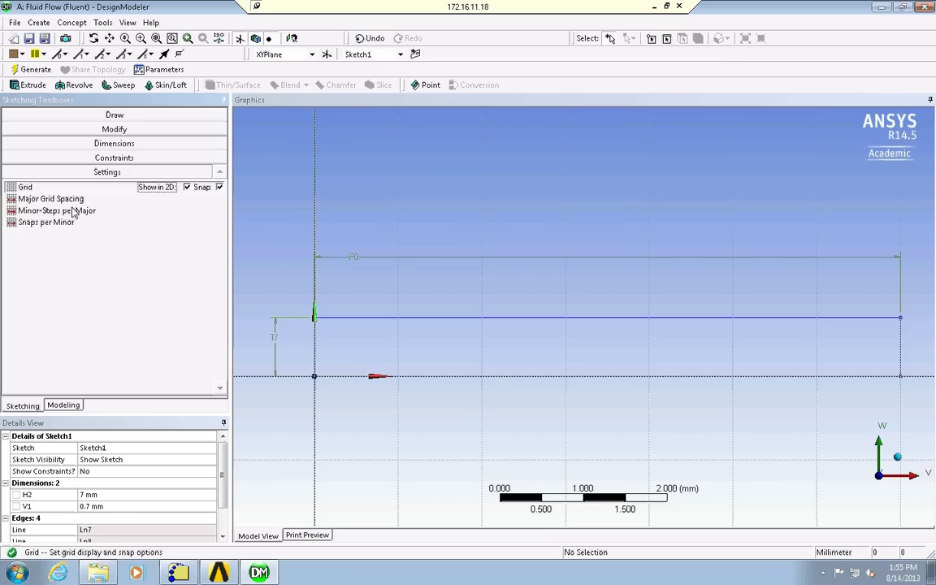
click(69, 201)
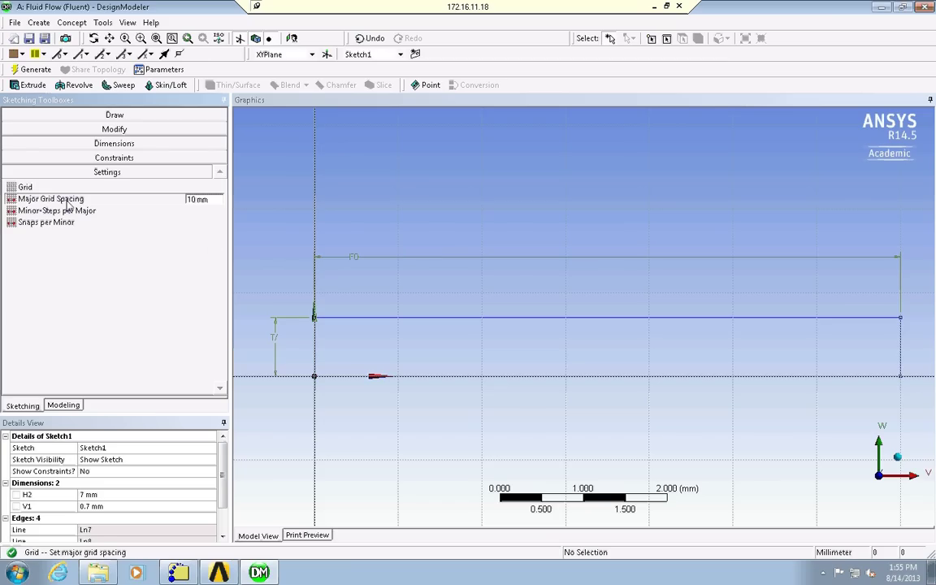
click(197, 200)
text(1)
key(Return)
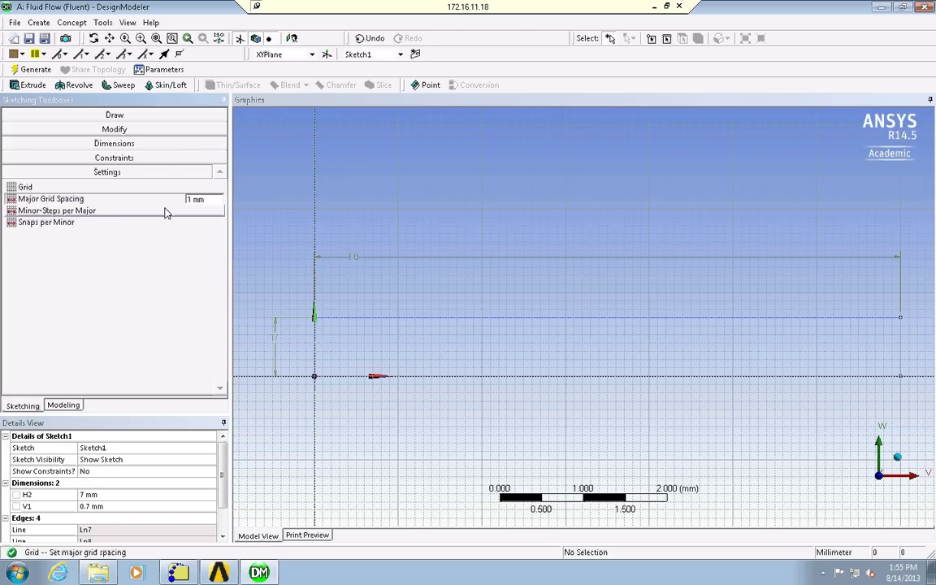
click(83, 212)
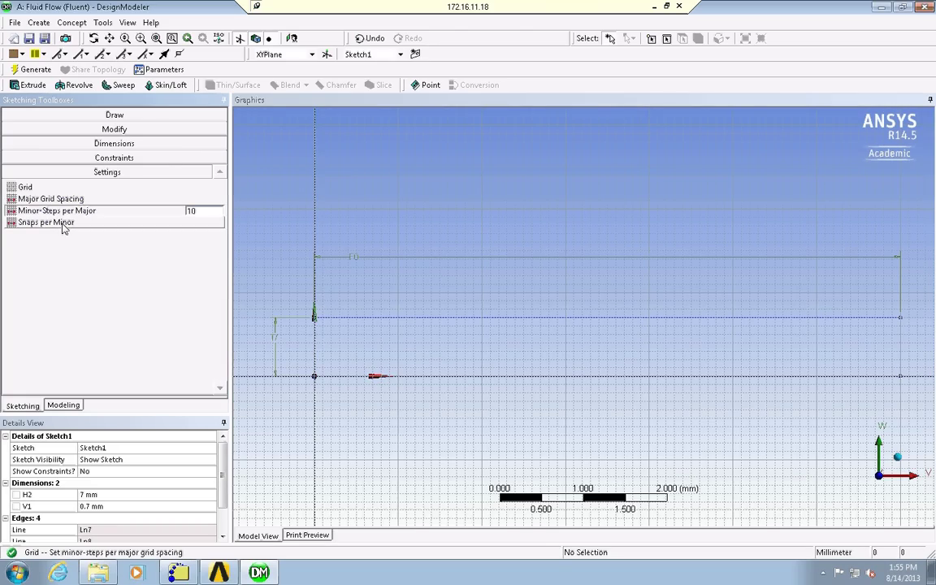
click(65, 224)
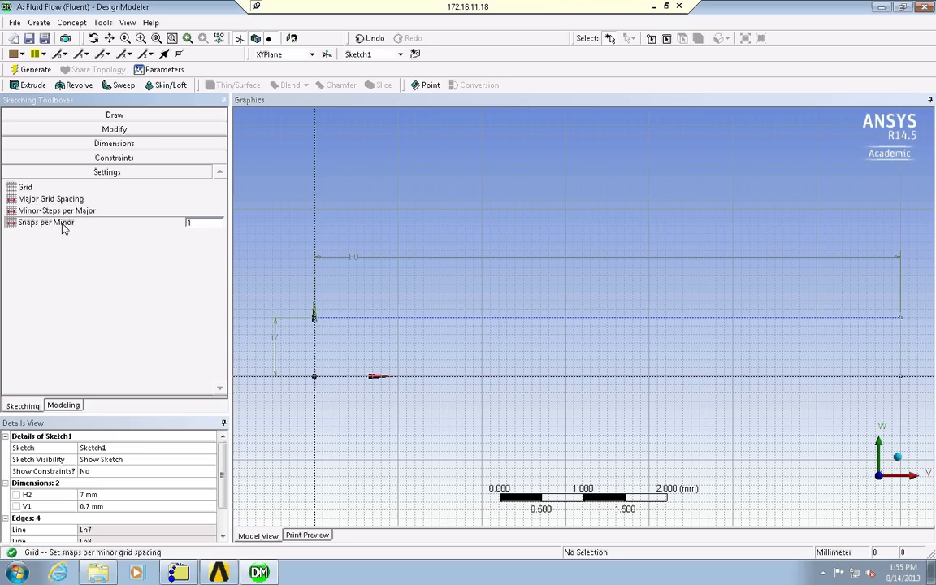
- Sketch a circle about 0.85 mm in diameter, centred on the midpoint of the rectangle's upper edge
click(113, 116)
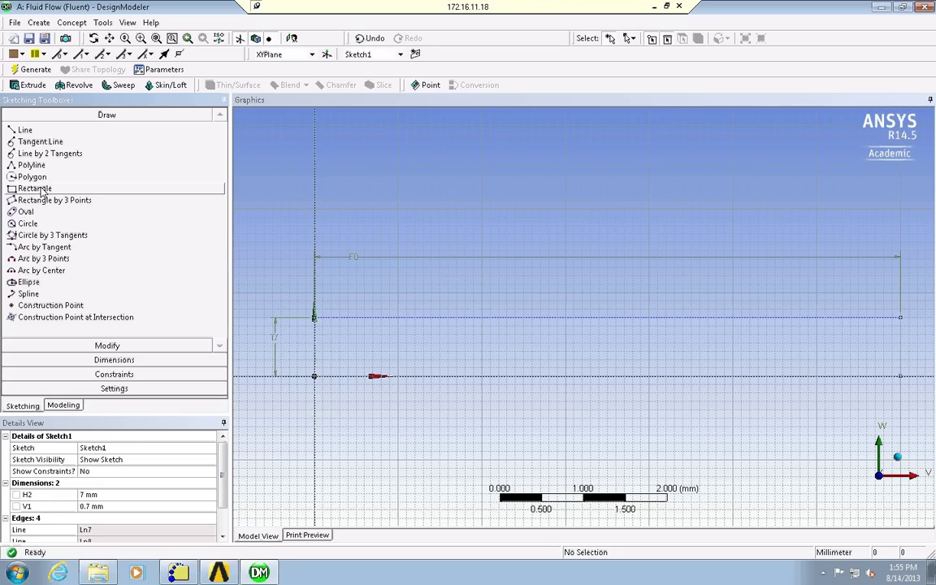
click(29, 223)
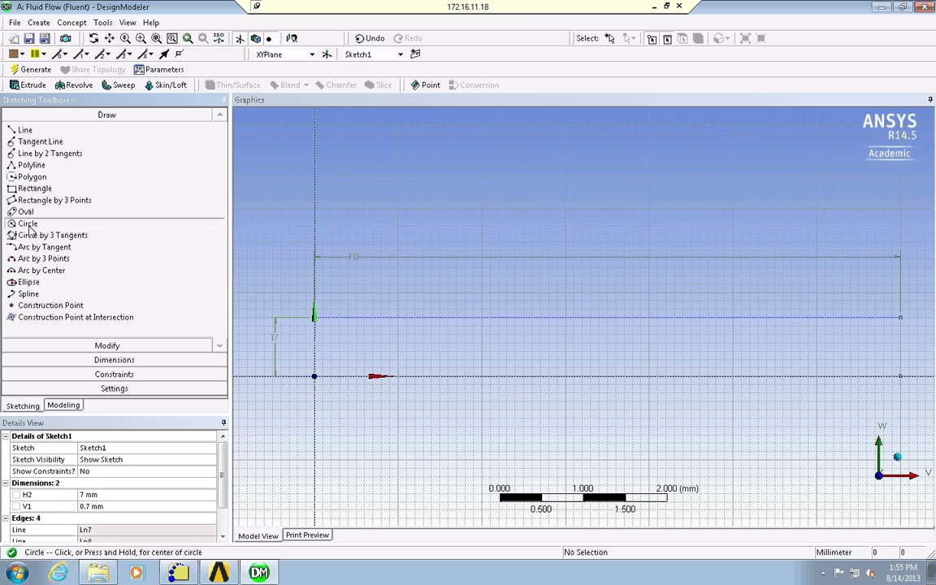
click(607, 316)
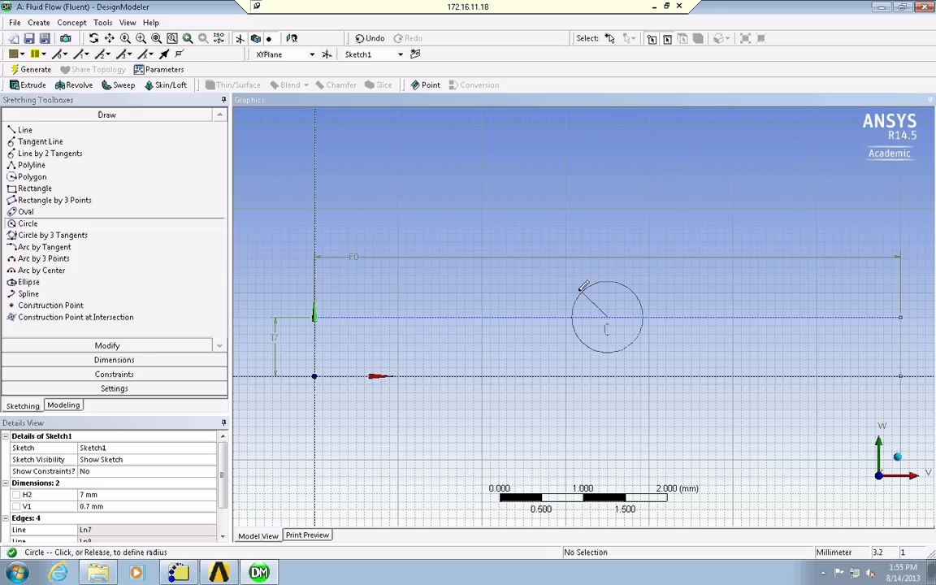
click(583, 286)
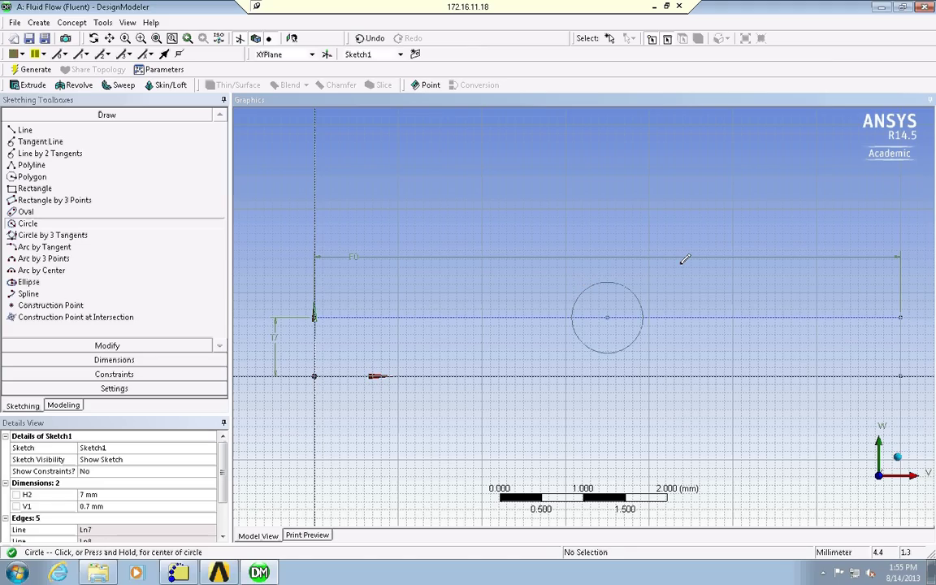
- Add a general diameter dimension to the circle and set it to 0.75 mm
click(105, 359)
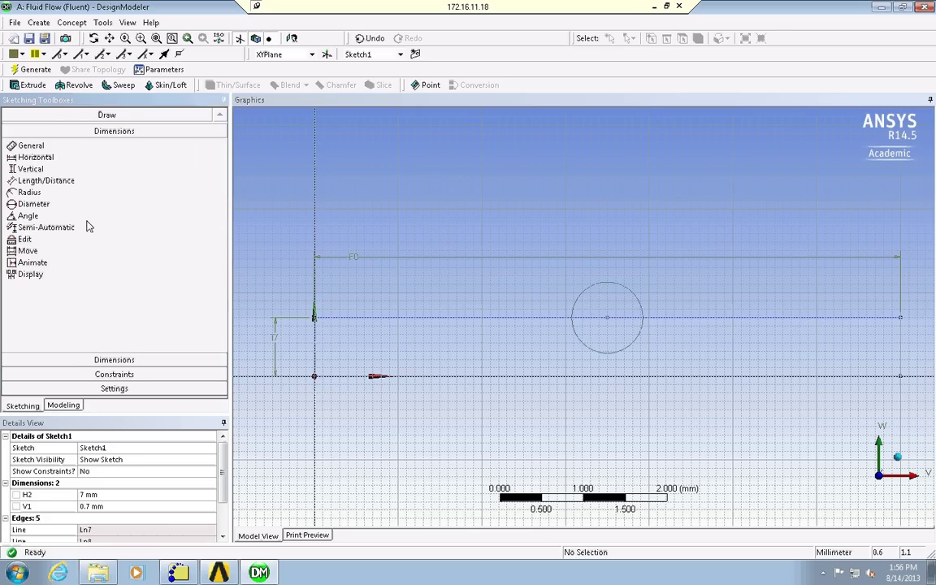
click(586, 344)
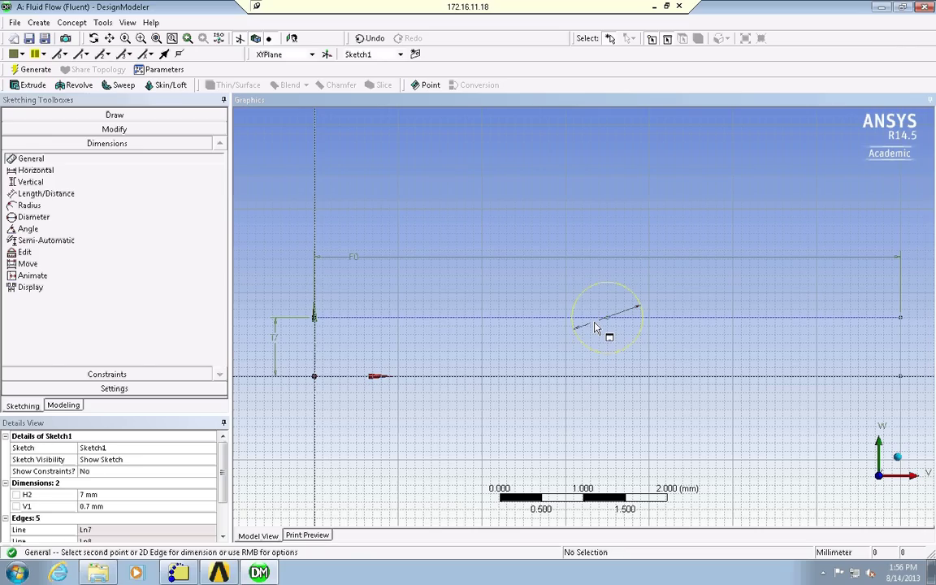
click(595, 329)
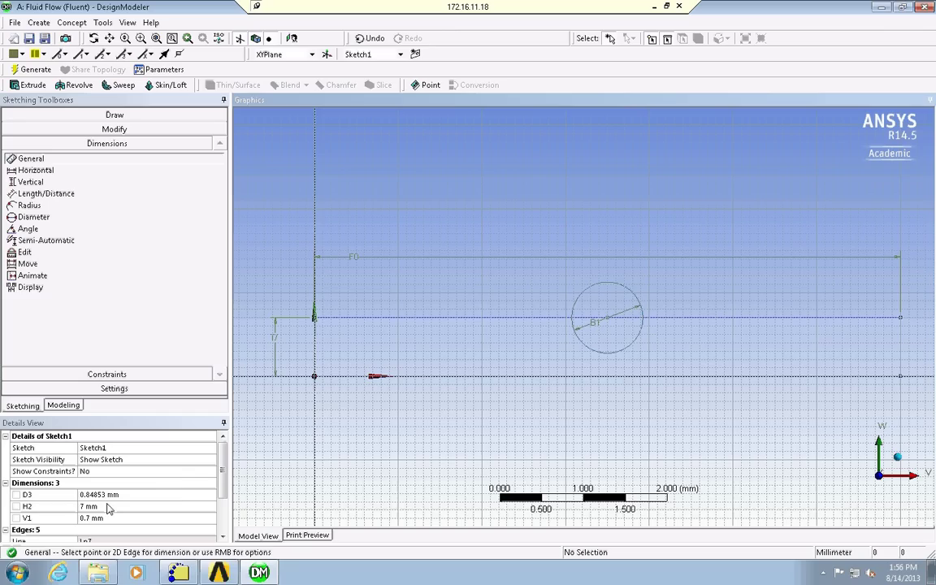
click(139, 494)
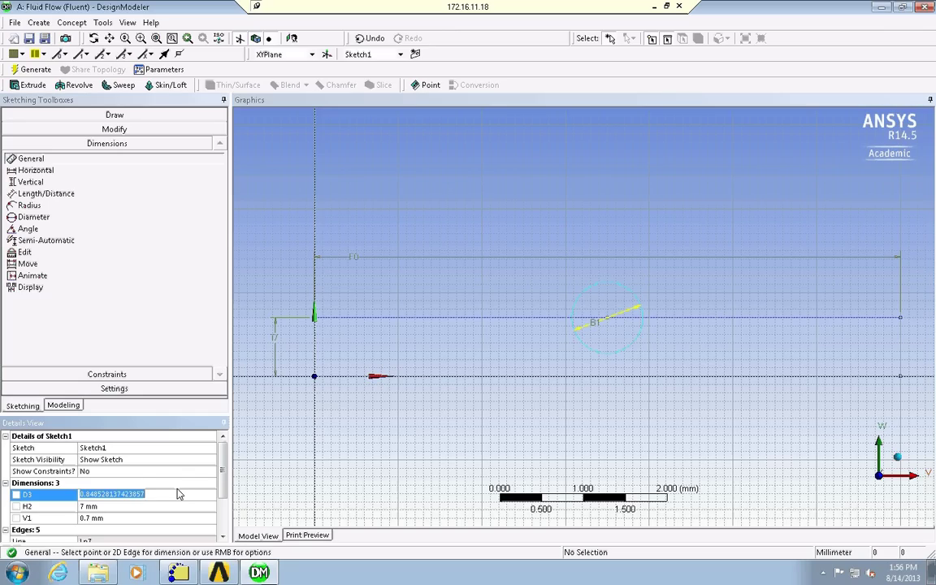
text(0.75)
key(Return)
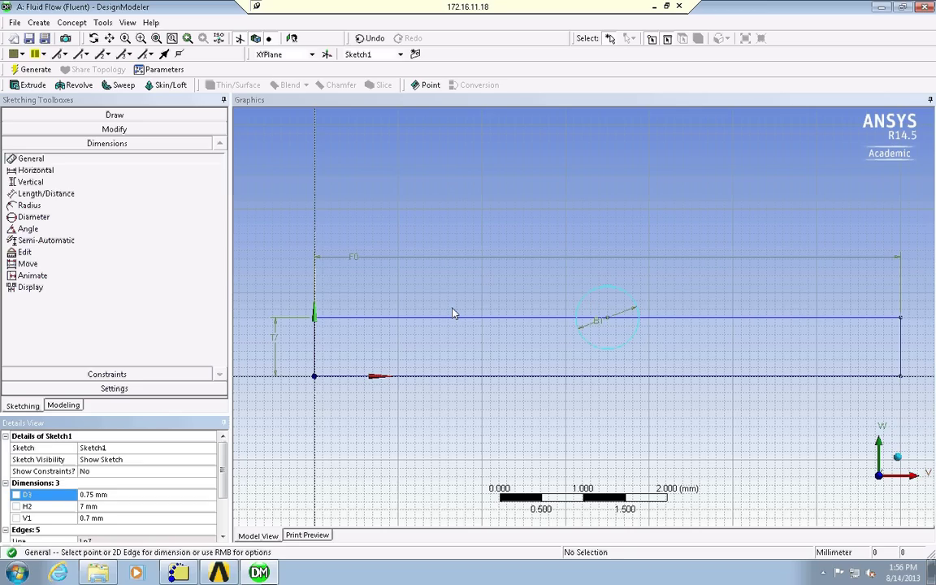
- Try a vertical dimension of 1.4 mm for the rectangle and return it to 0.7 mm
click(115, 519)
text(1)
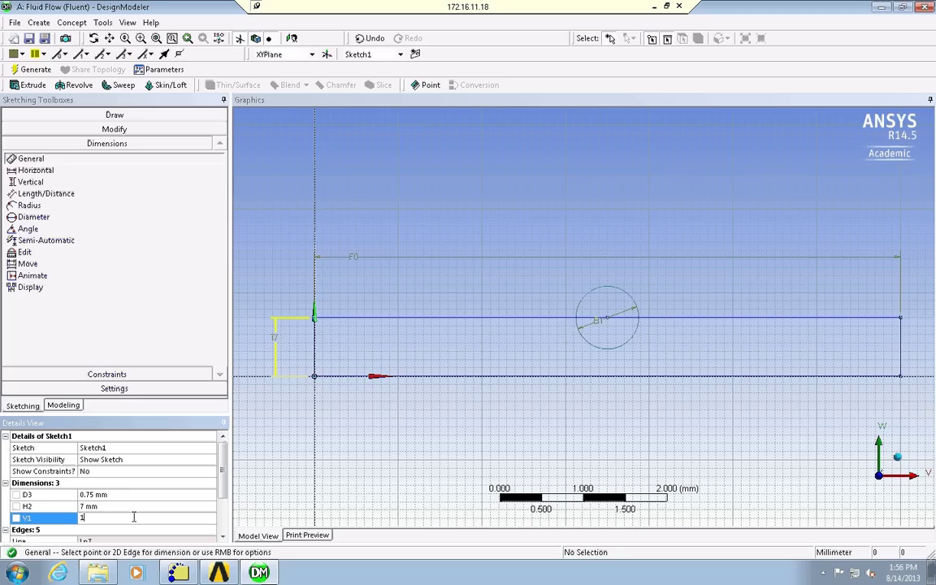
text(.4)
key(Return)
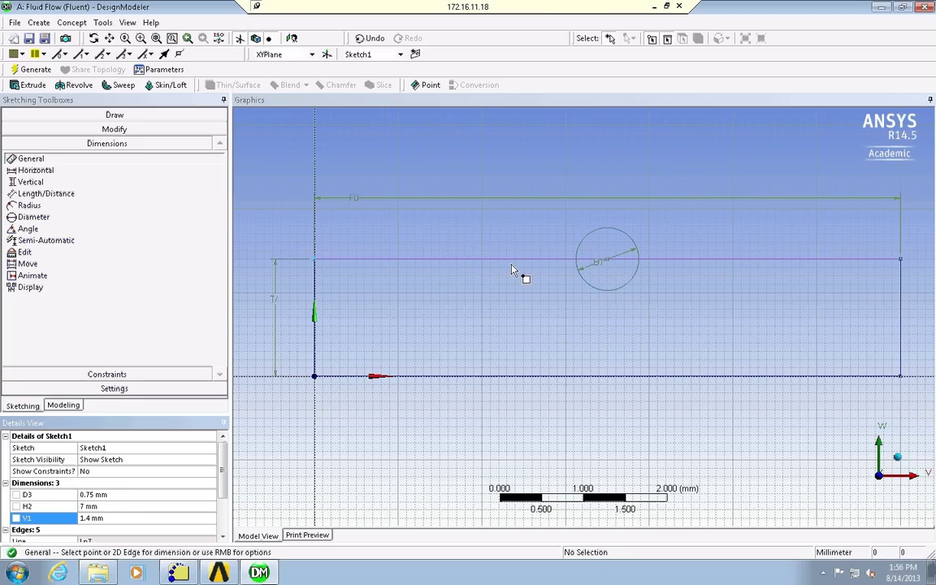
click(127, 520)
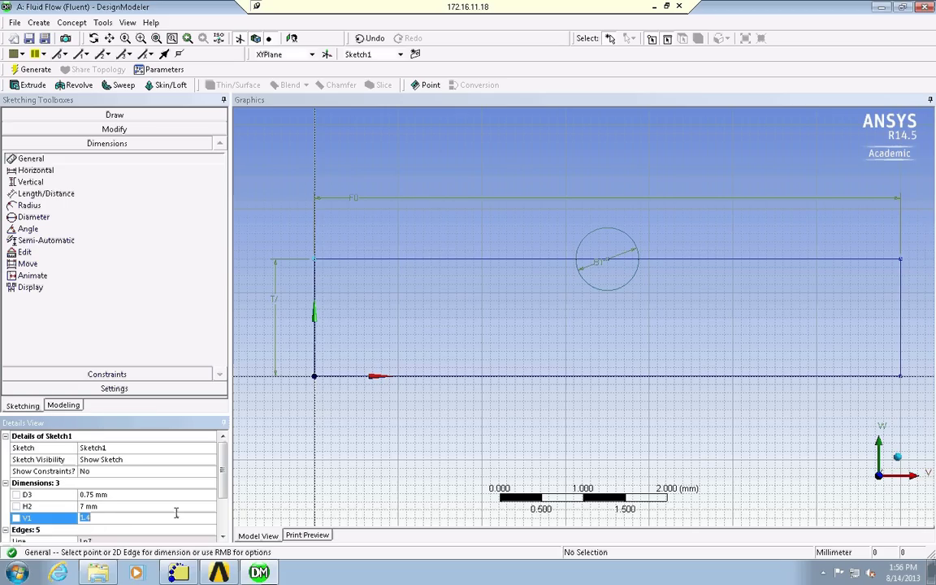
text(0.7)
key(Return)
- Try a horizontal dimension of 3.5 mm for the rectangle and return it to 7 mm
click(154, 506)
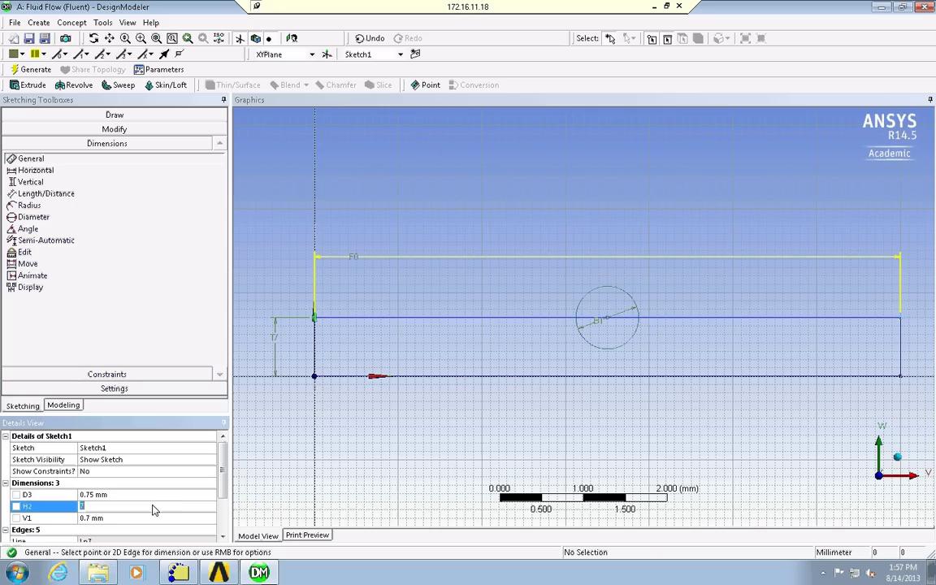
text(3.5)
key(Return)
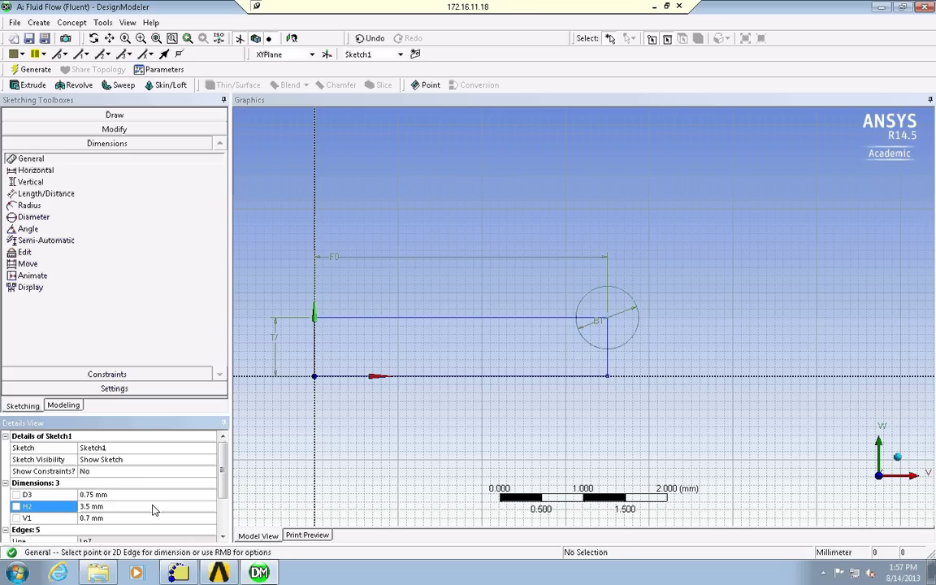
click(154, 506)
text(7)
key(Return)
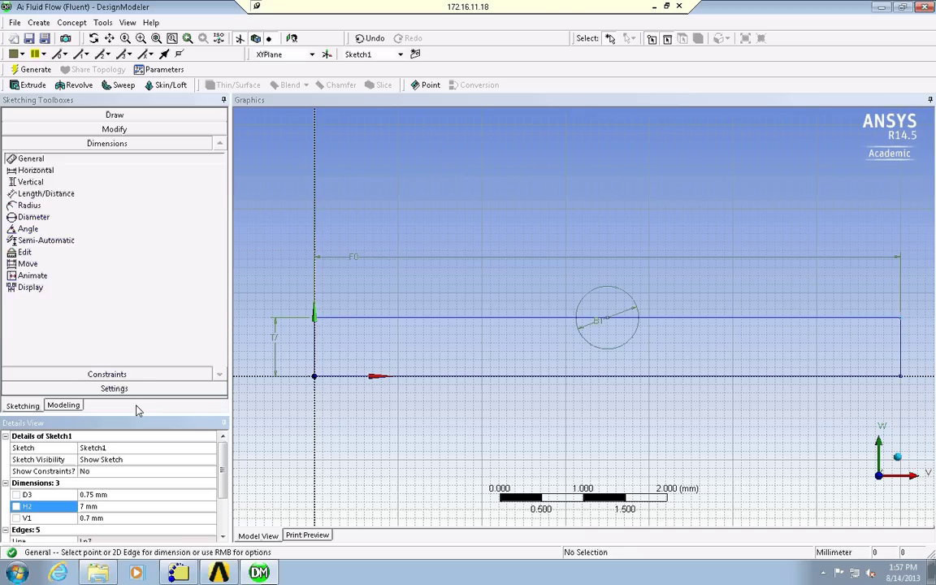
- Trim away the half of the circle that lies above the rectangle's upper edge
click(114, 375)
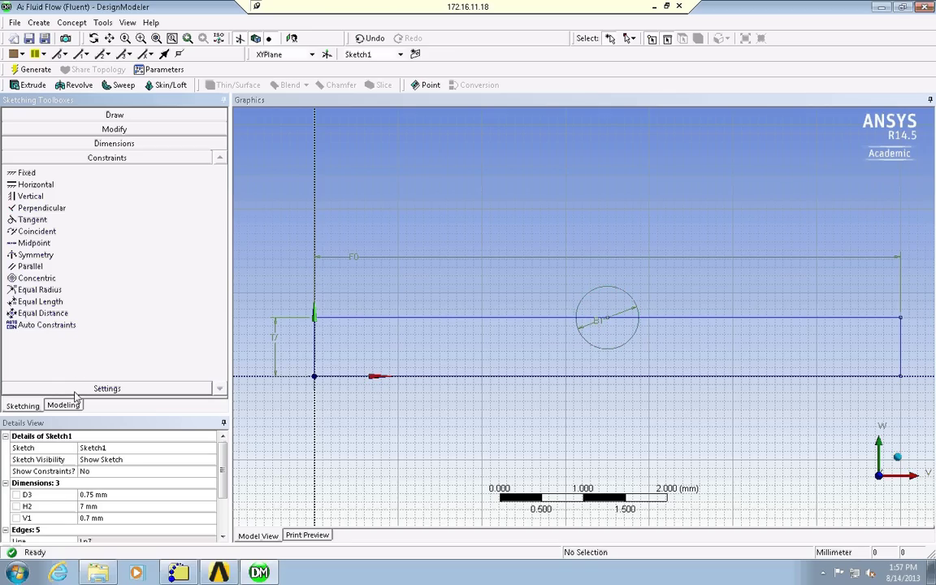
click(123, 136)
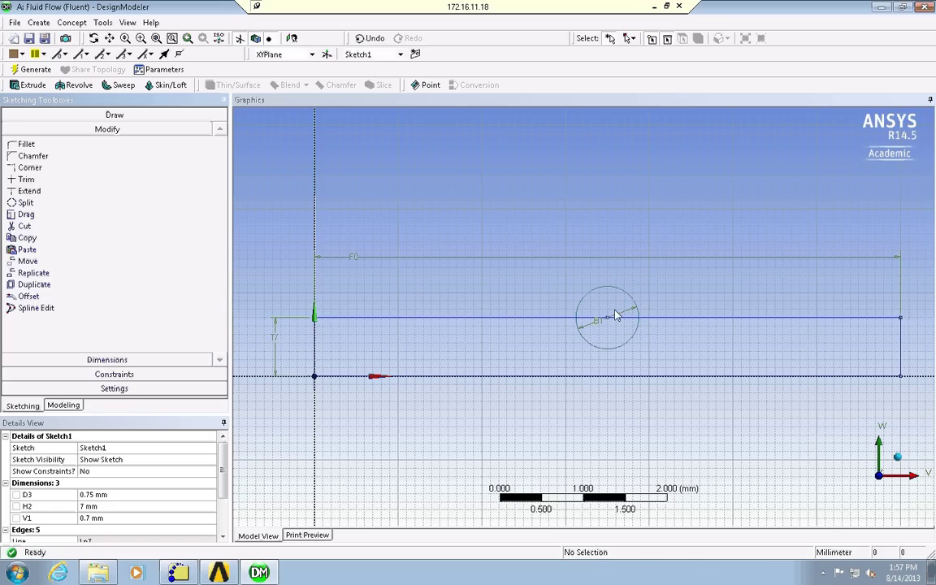
click(585, 300)
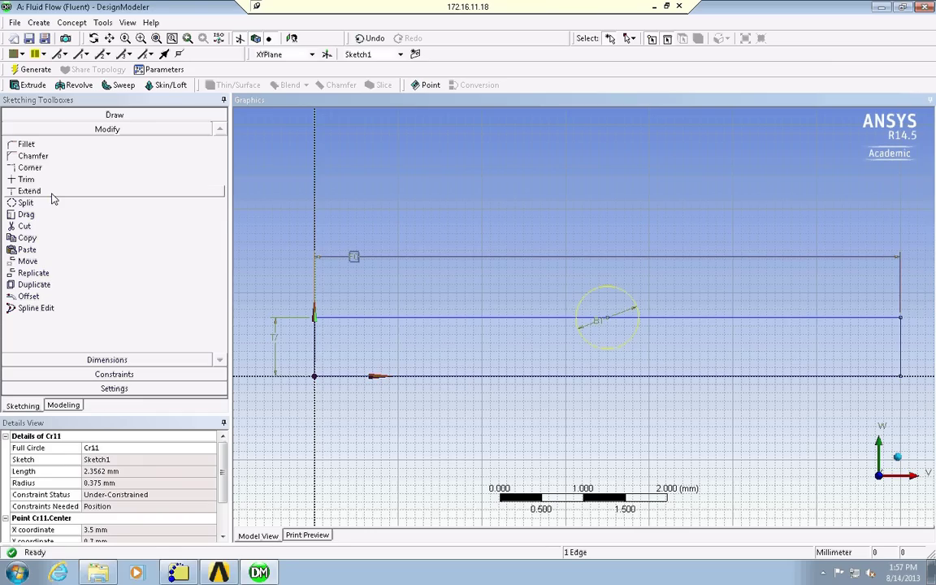
click(27, 179)
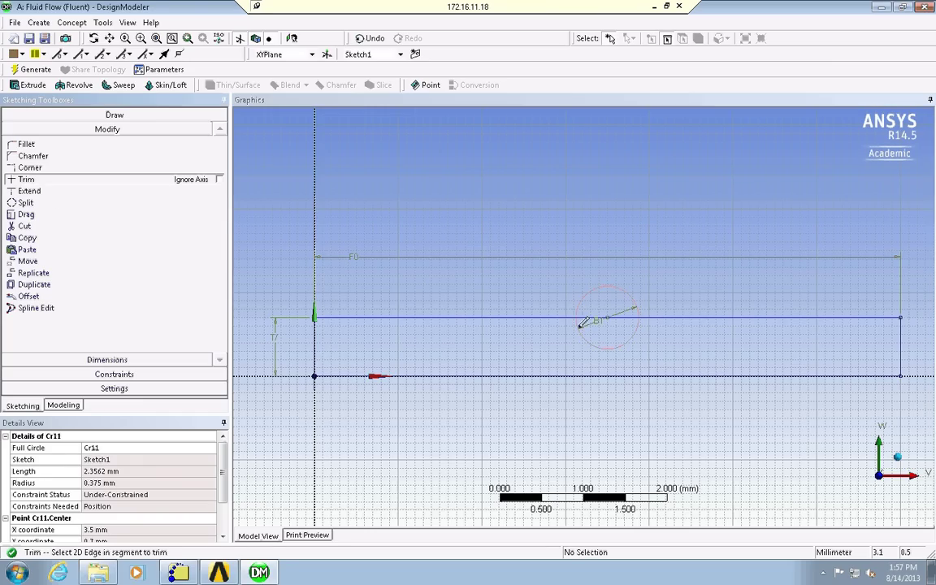
click(583, 298)
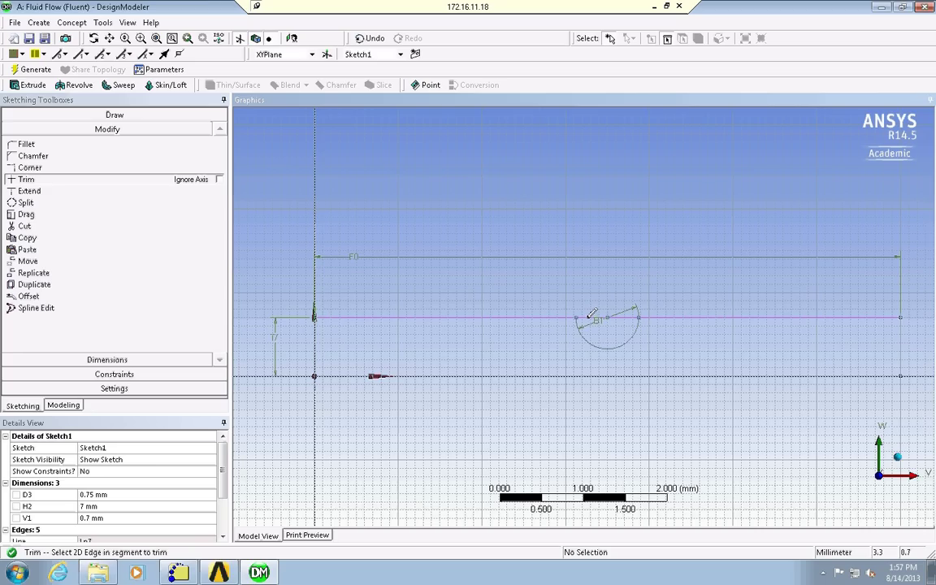
- Trim away the segment of the rectangle's upper edge that spans the semicircle's open side
click(592, 315)
- Create a surface from Sketch1 with the Add Material operation and generate it
click(64, 406)
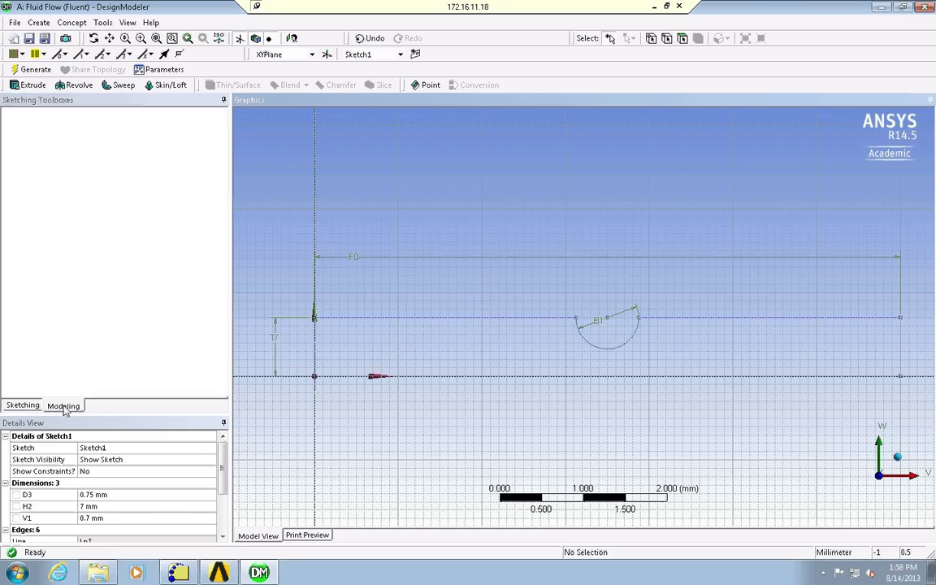
click(72, 23)
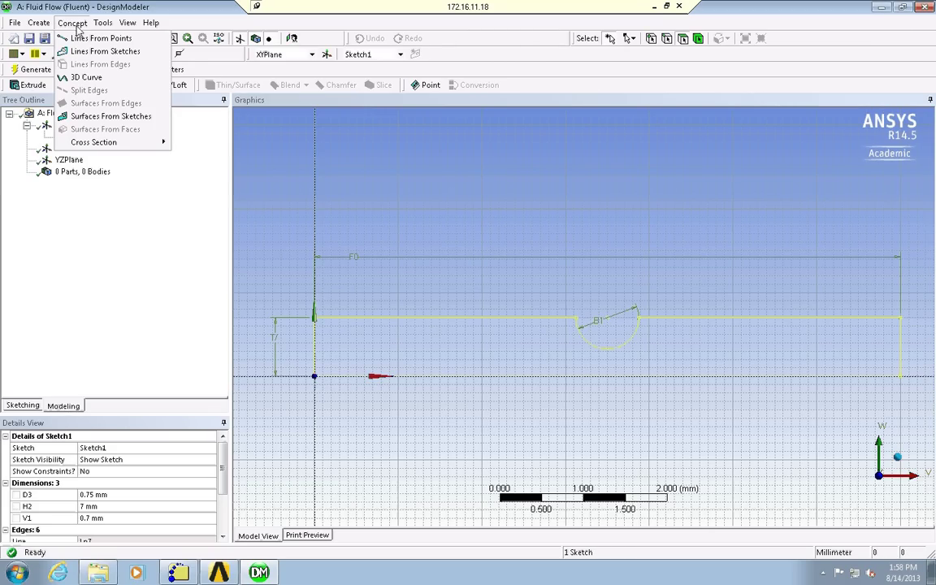
click(96, 116)
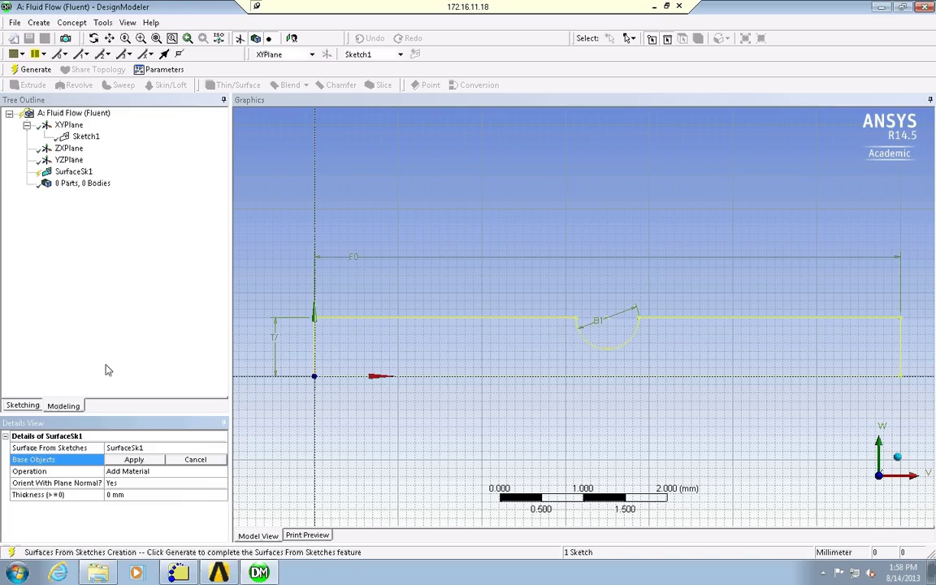
click(85, 136)
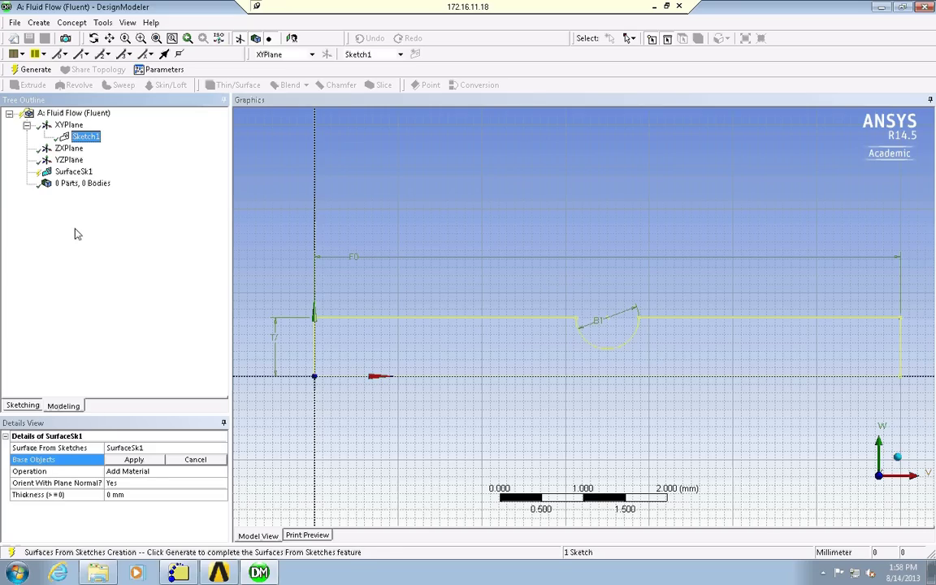
click(138, 460)
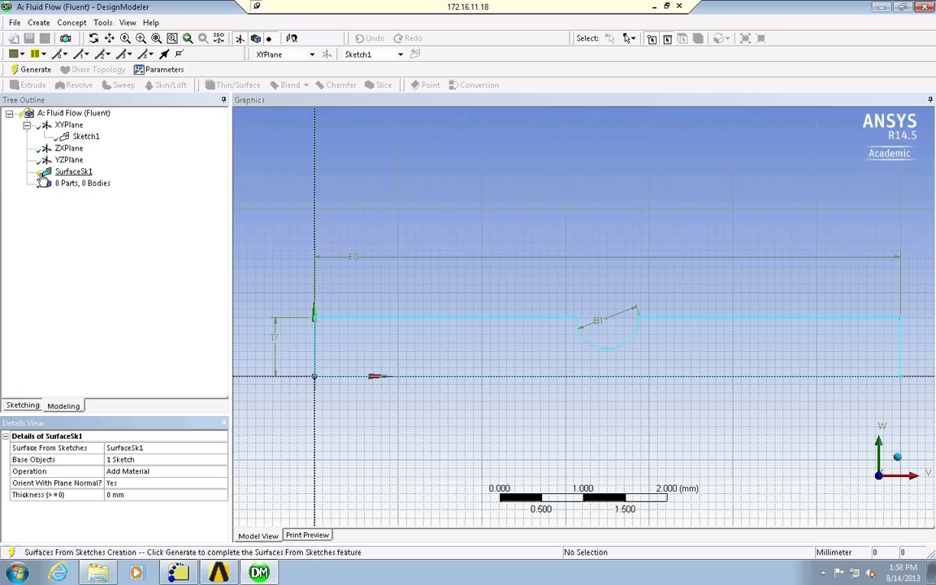
click(40, 72)
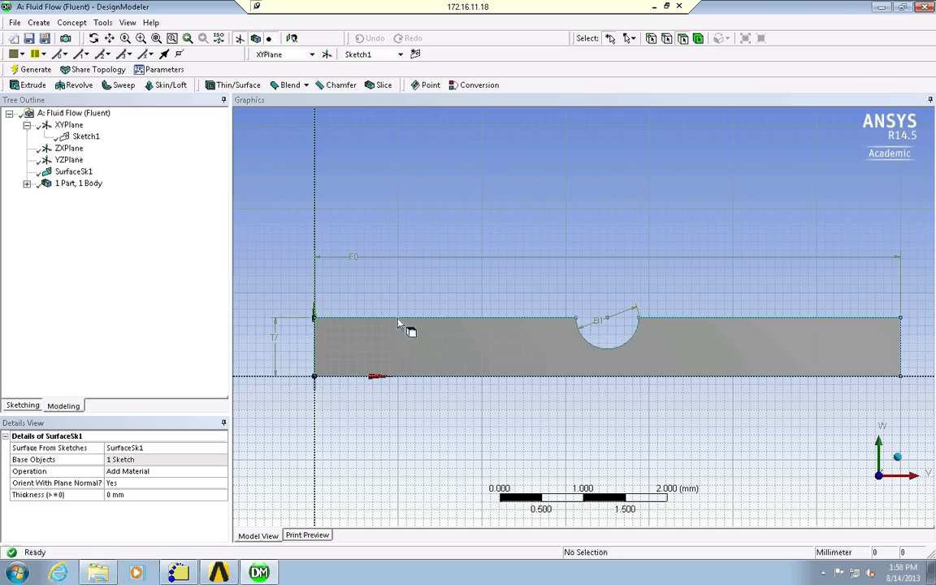
- Save the project in the Documents library as "Intro 2D v3"
click(28, 38)
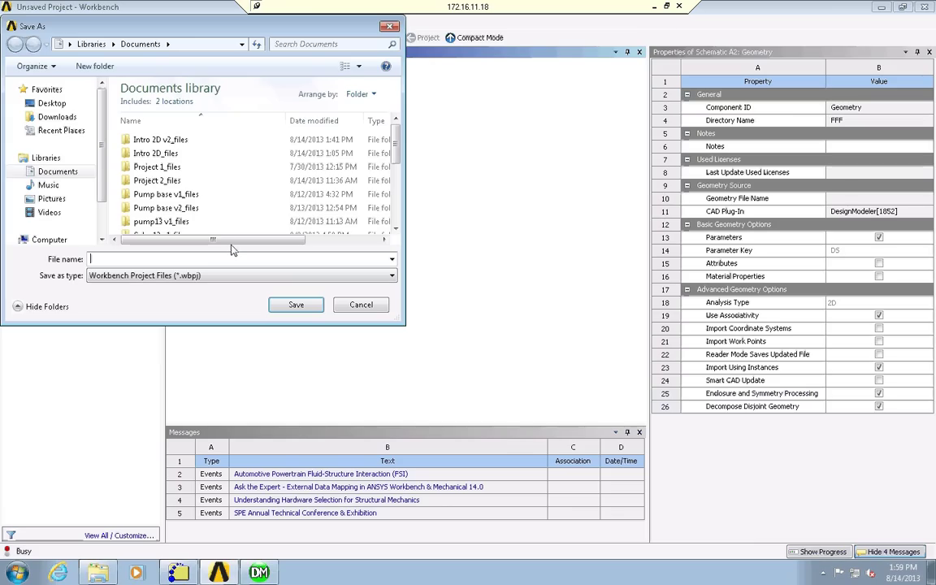
text(Intro 2)
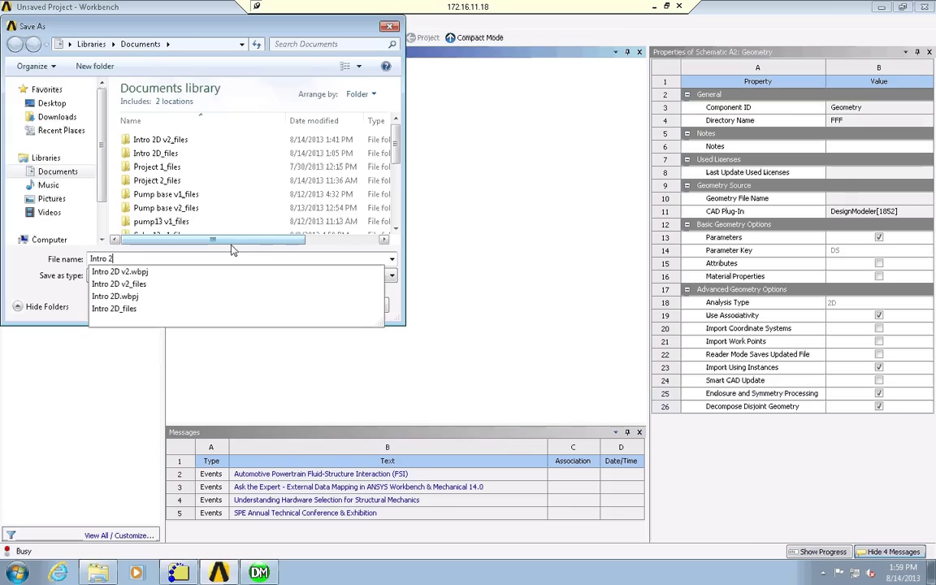
text(D v3)
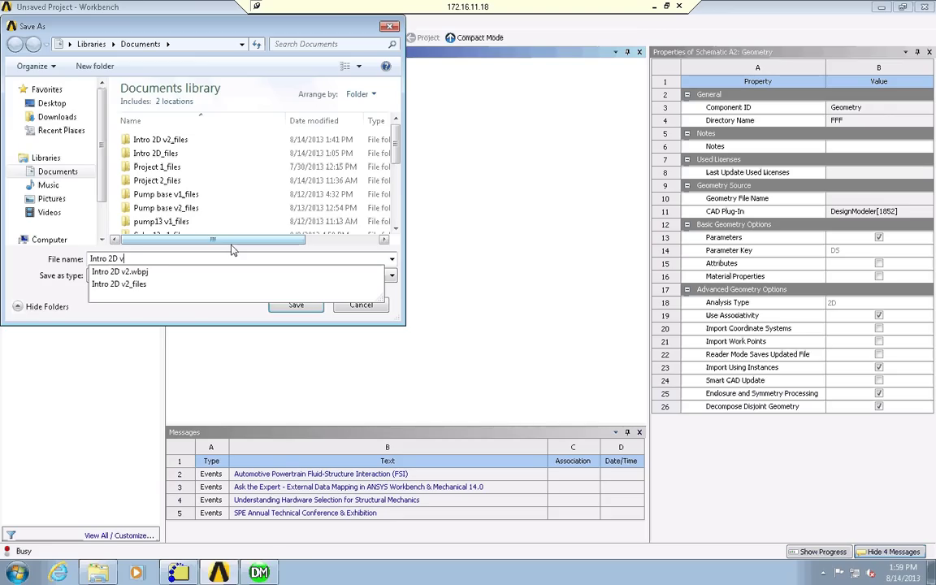